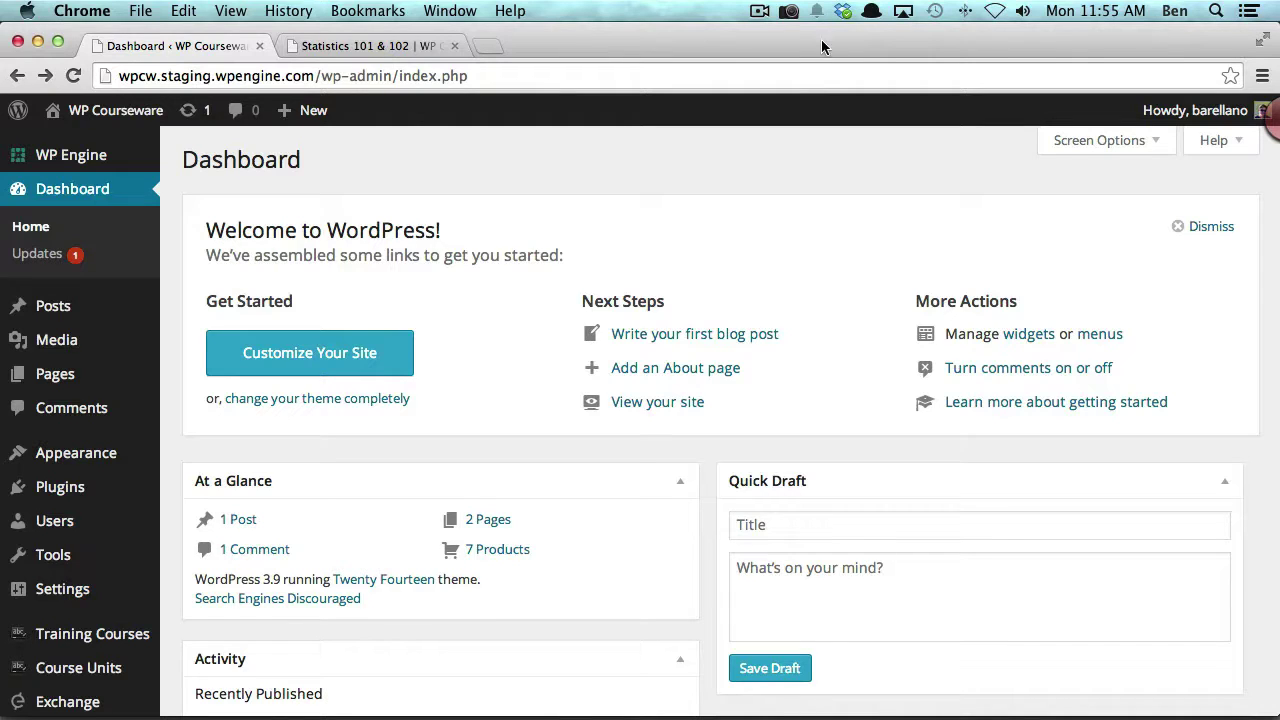
Check the Installed Plugins list: iThemes Exchange, WP Courseware 2.90 and its Exchange Membership Add On 1.0 are active.
click(57, 490)
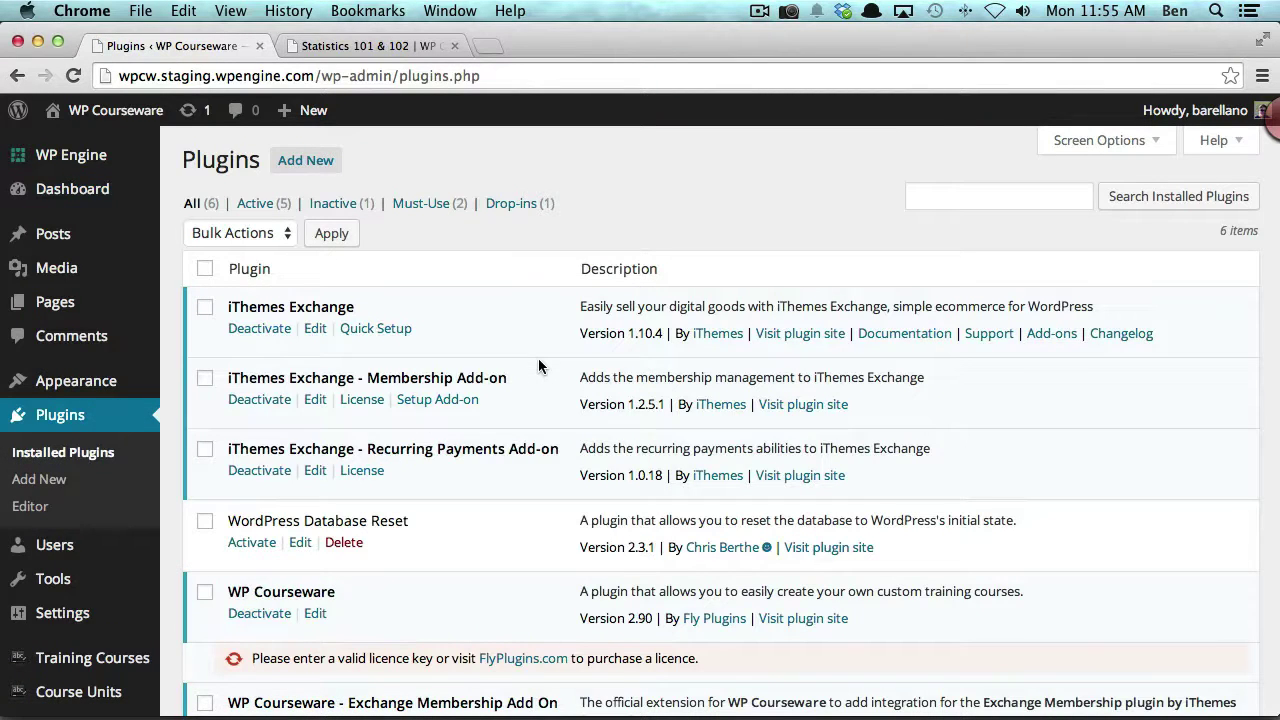
scroll(538, 360, down, 3)
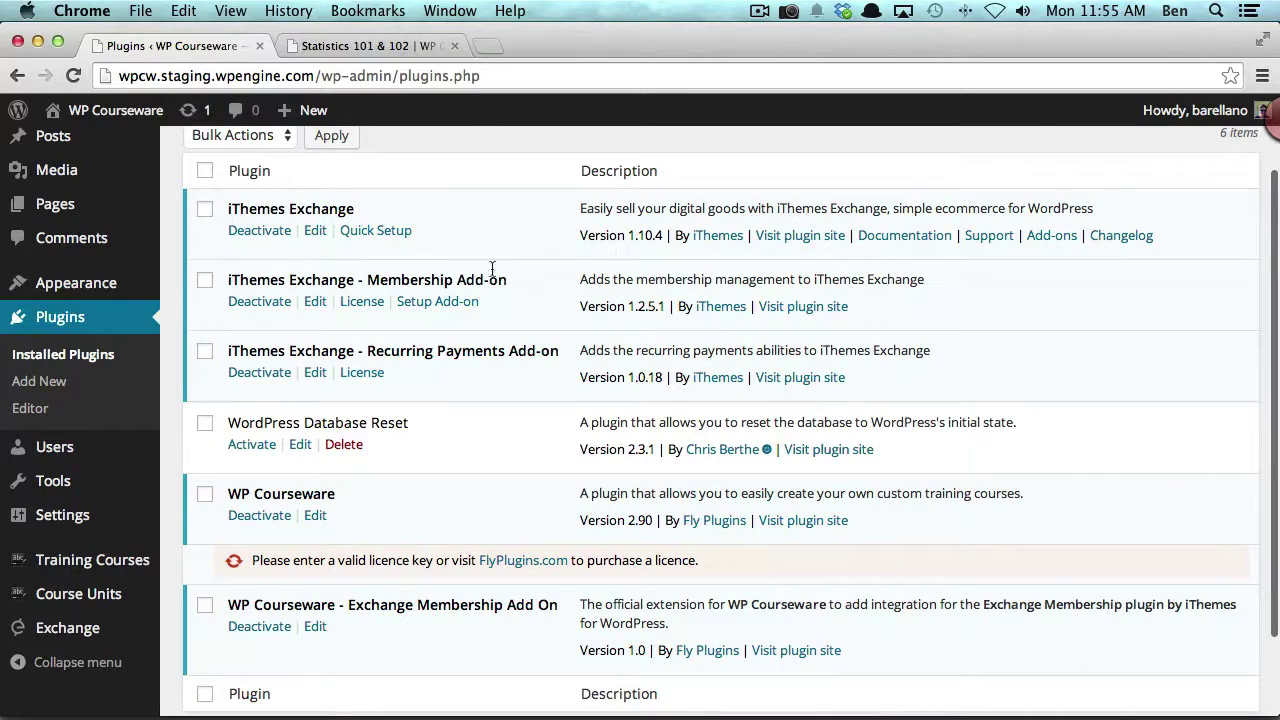
drag(229, 209, 403, 215)
click(403, 215)
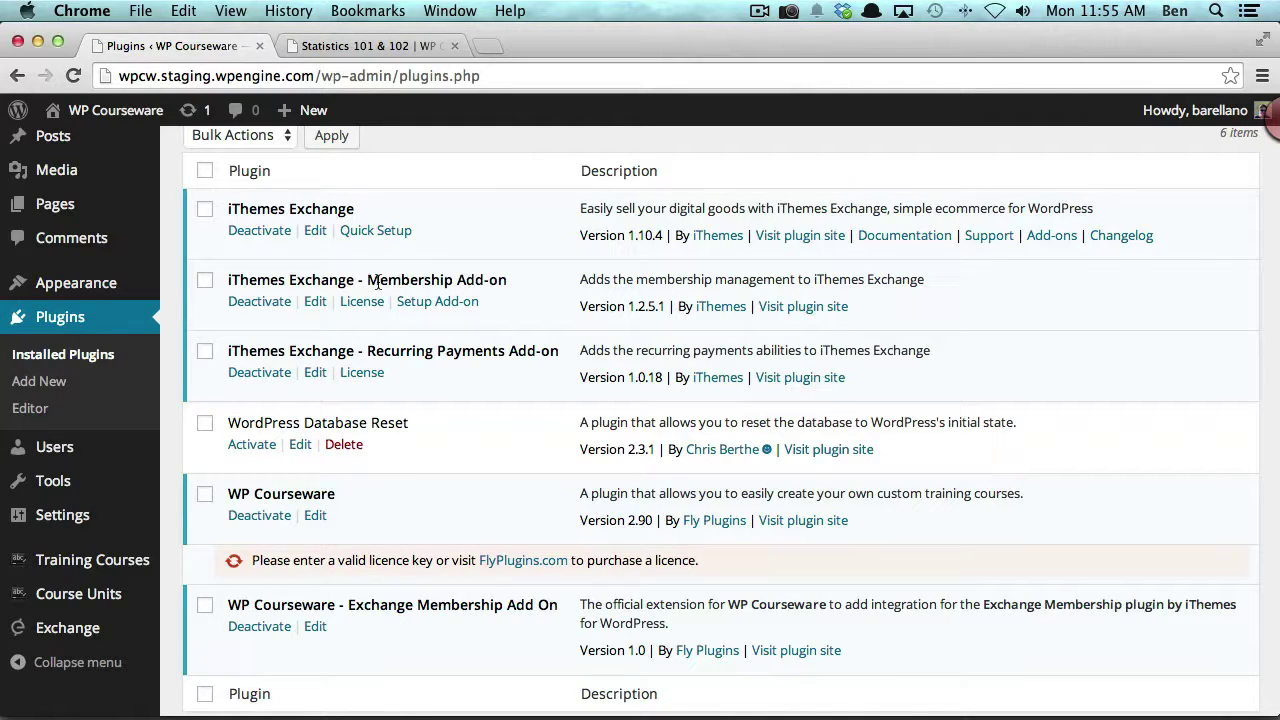
scroll(517, 294, down, 3)
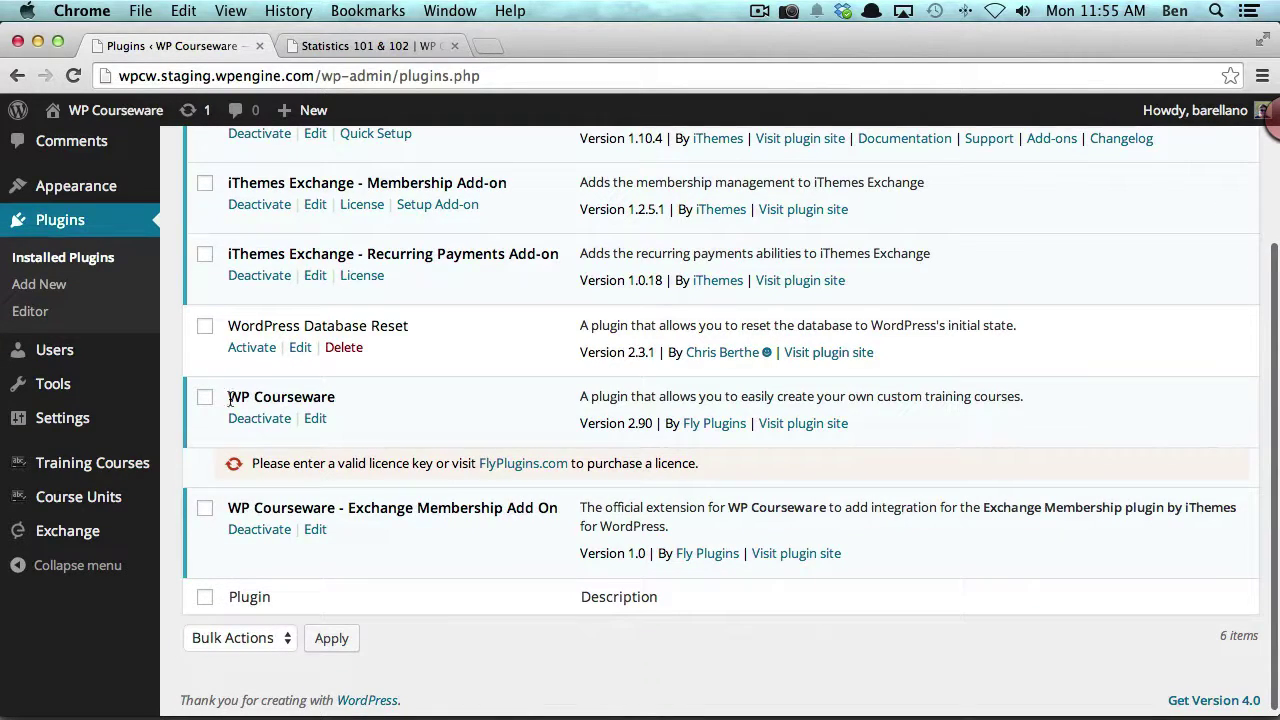
scroll(349, 397, down, 1)
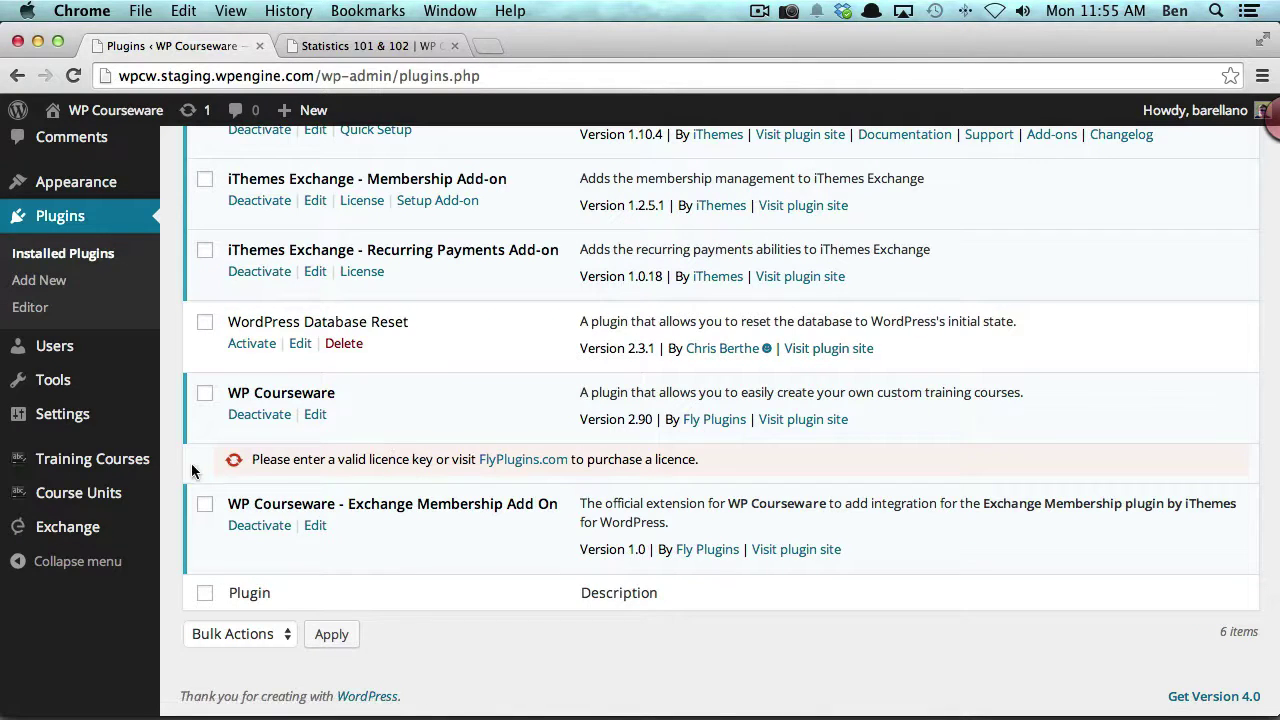
Browse the Training Courses list to review the existing courses.
mouse_move(172, 462)
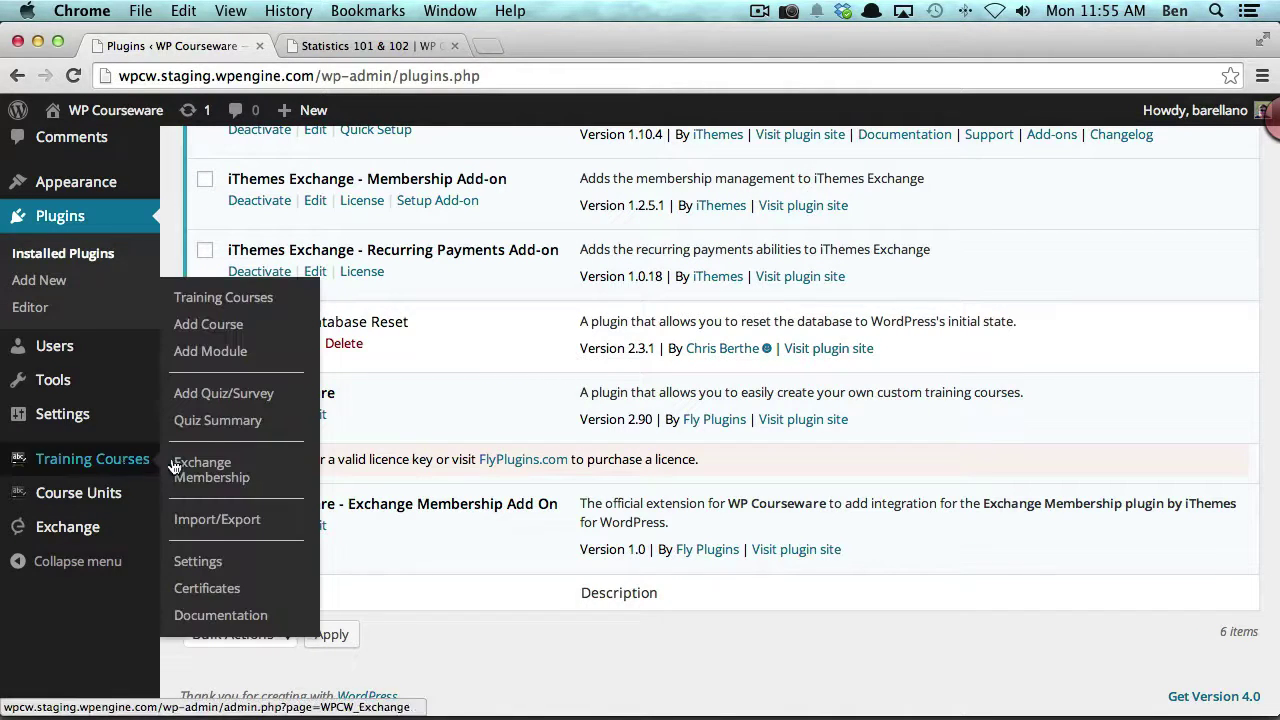
click(200, 295)
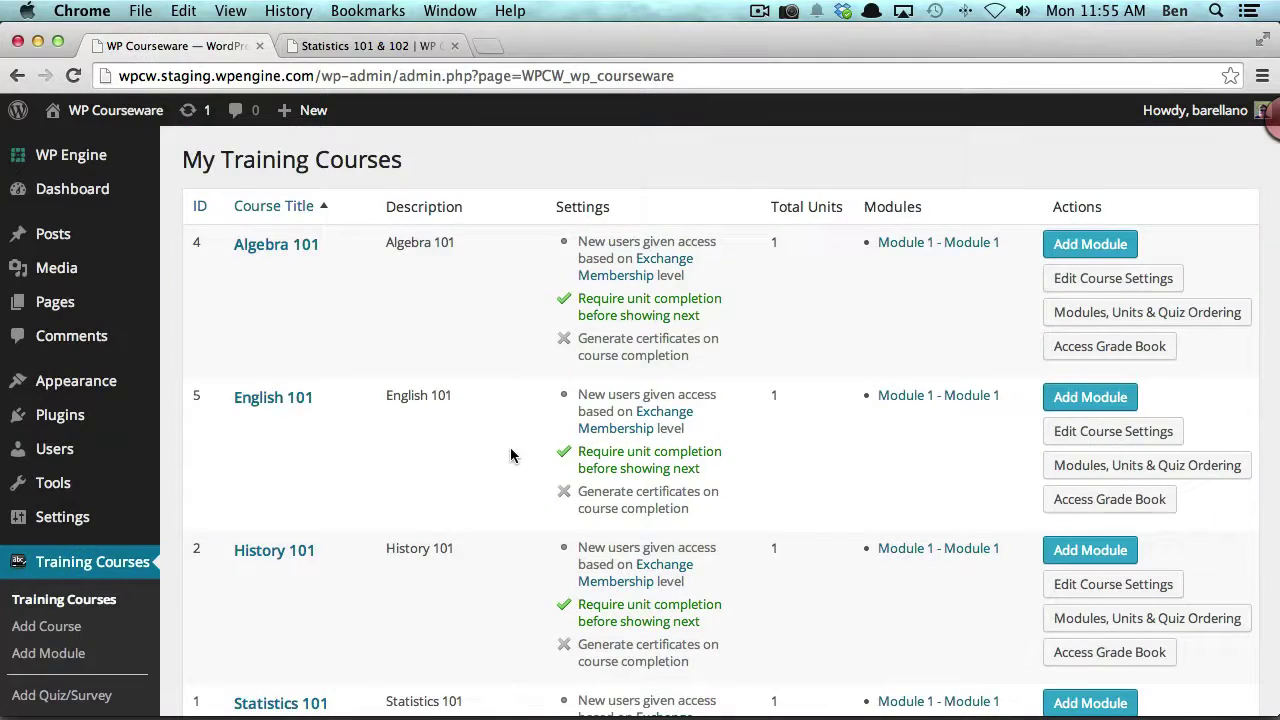
scroll(510, 450, down, 5)
scroll(510, 450, down, 6)
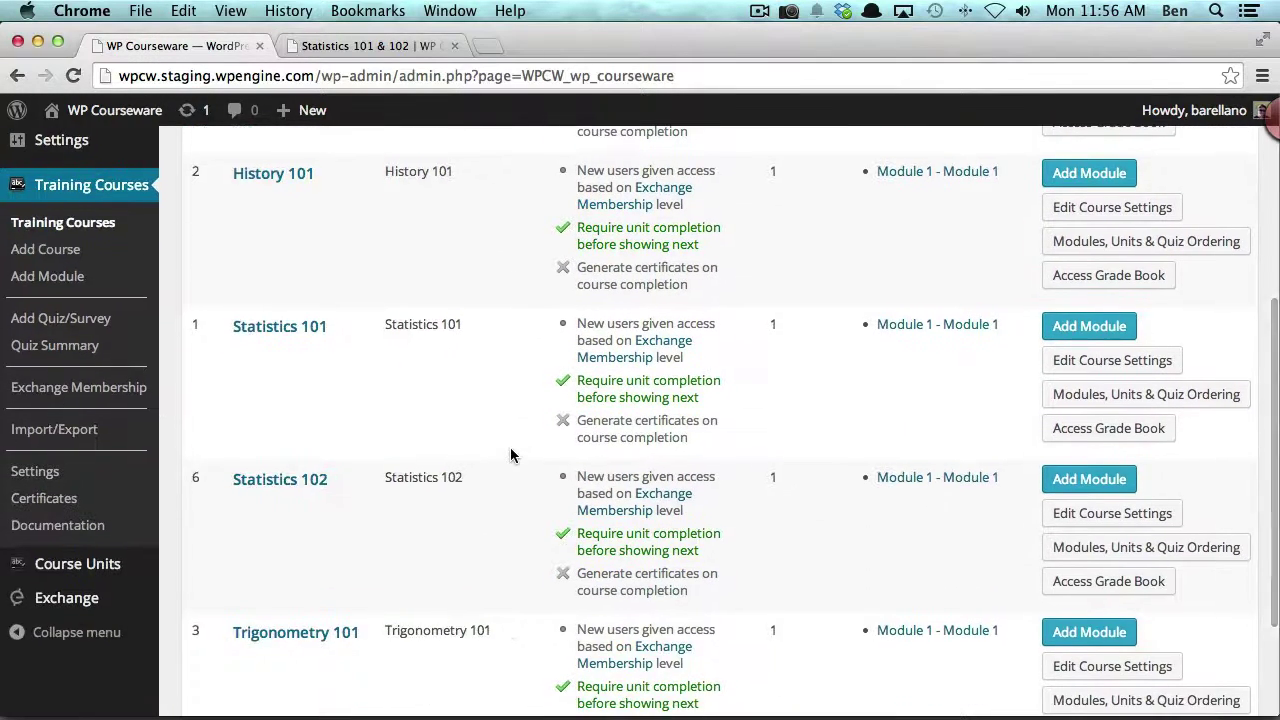
scroll(510, 450, up, 9)
scroll(510, 455, up, 1)
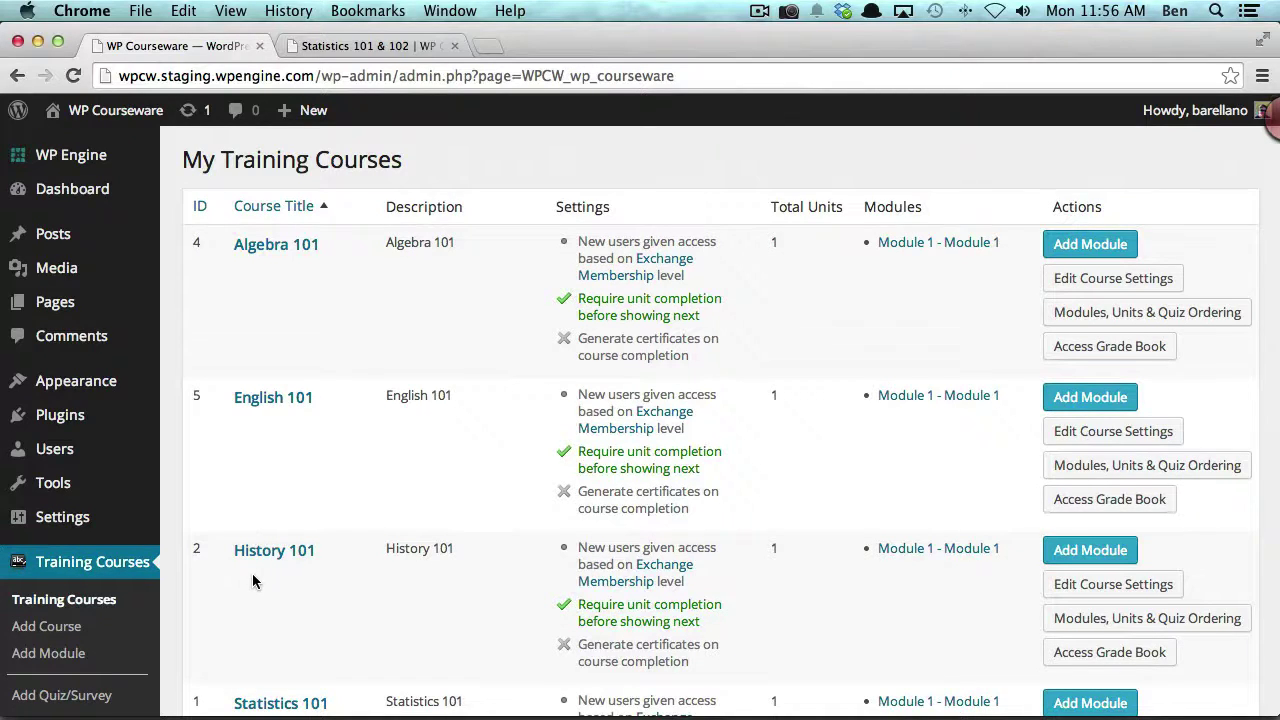
scroll(250, 578, down, 9)
Review the Exchange products and open the Statistics 101 & 102 membership for editing.
mouse_move(90, 570)
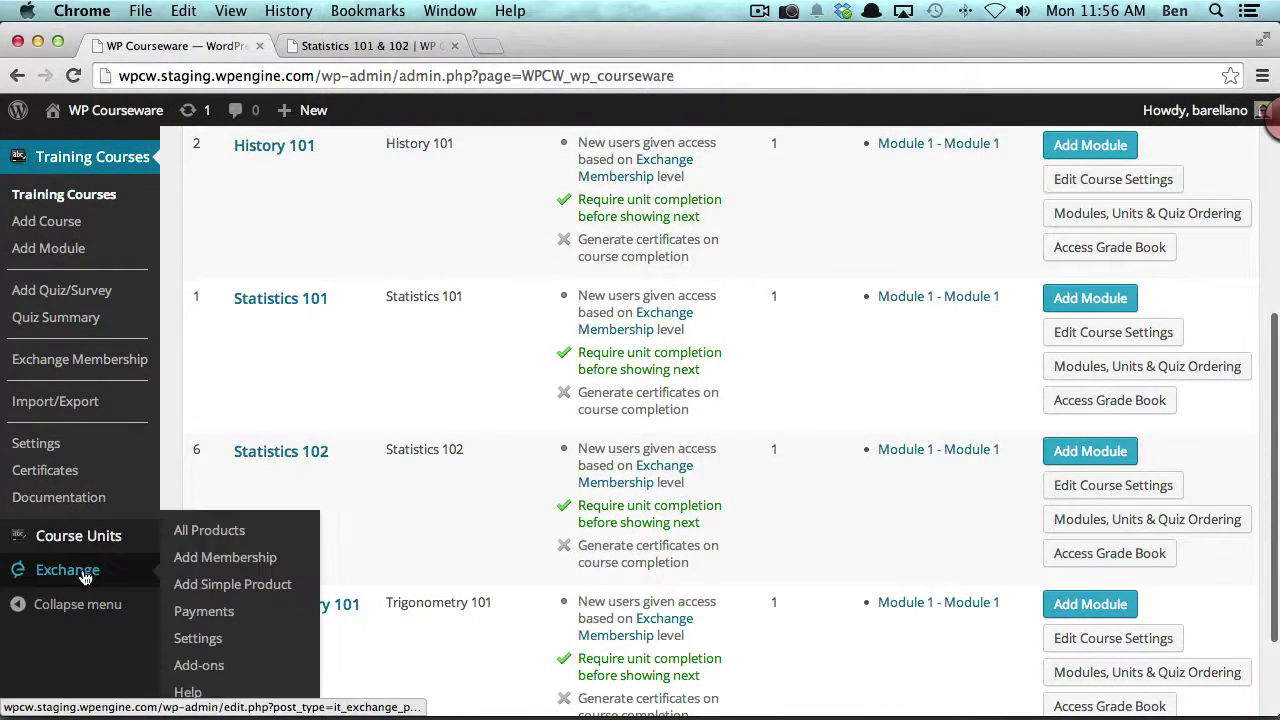
click(200, 531)
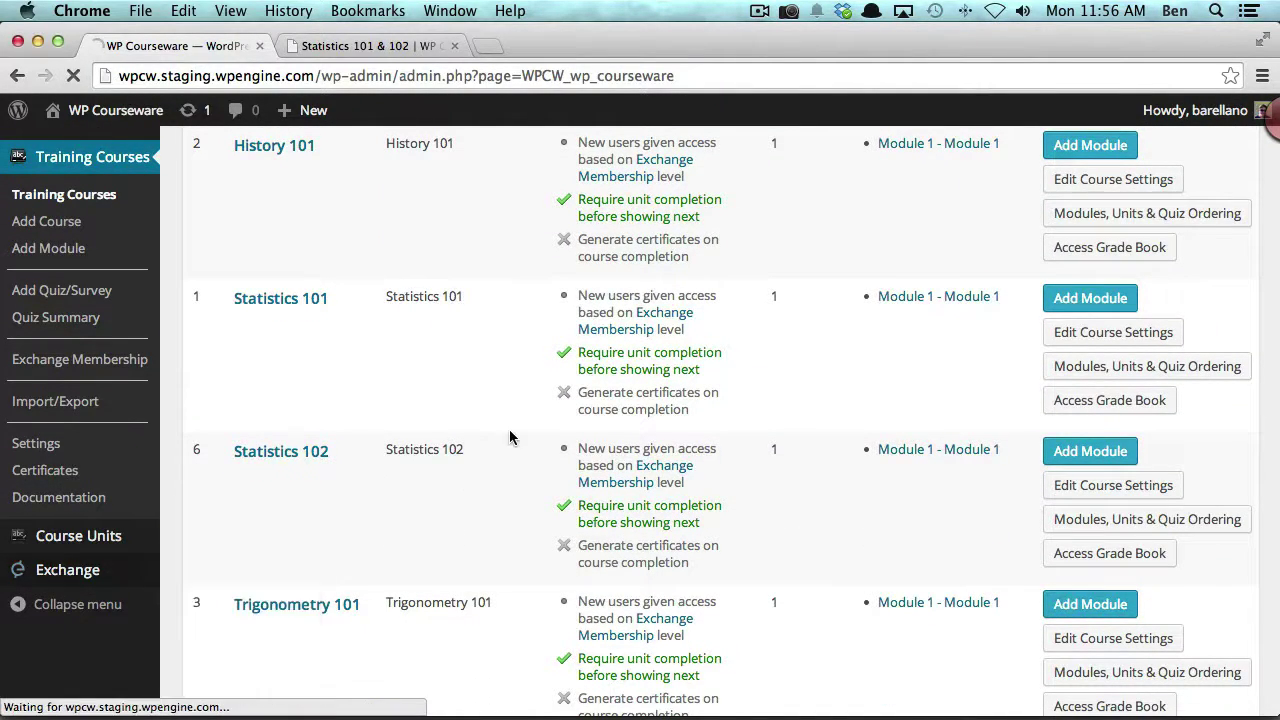
scroll(515, 470, down, 1)
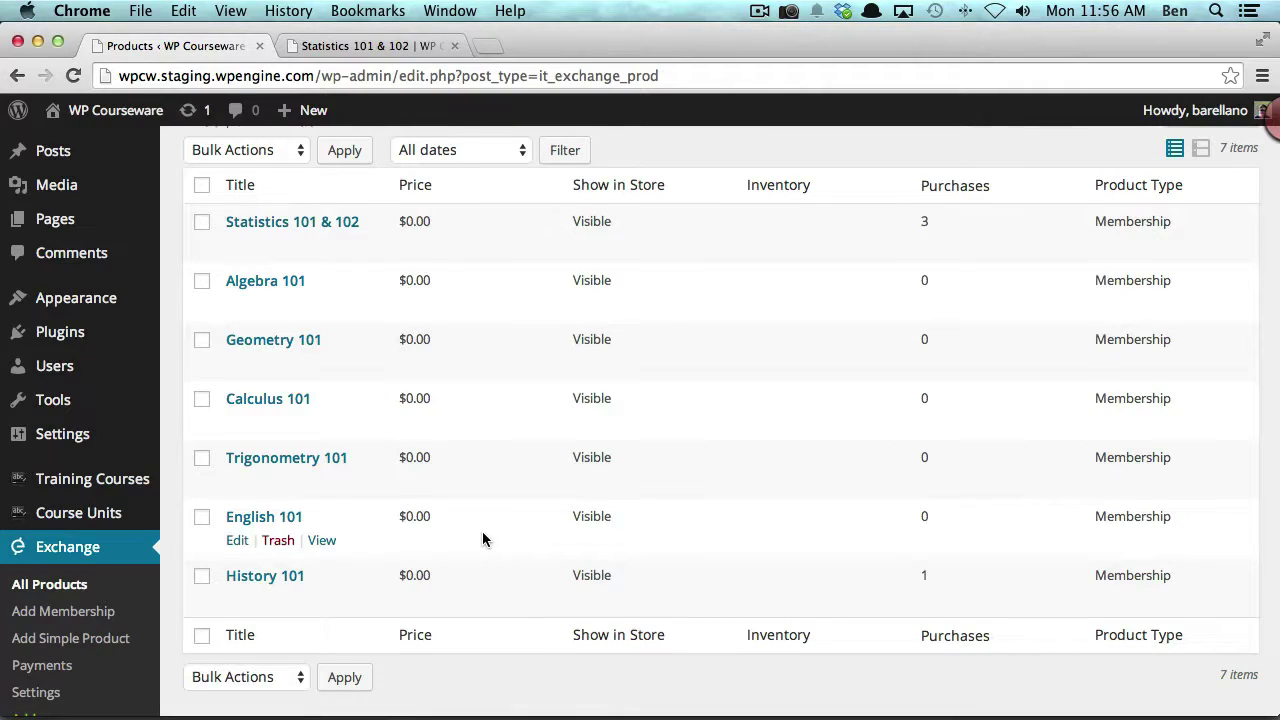
scroll(482, 539, up, 2)
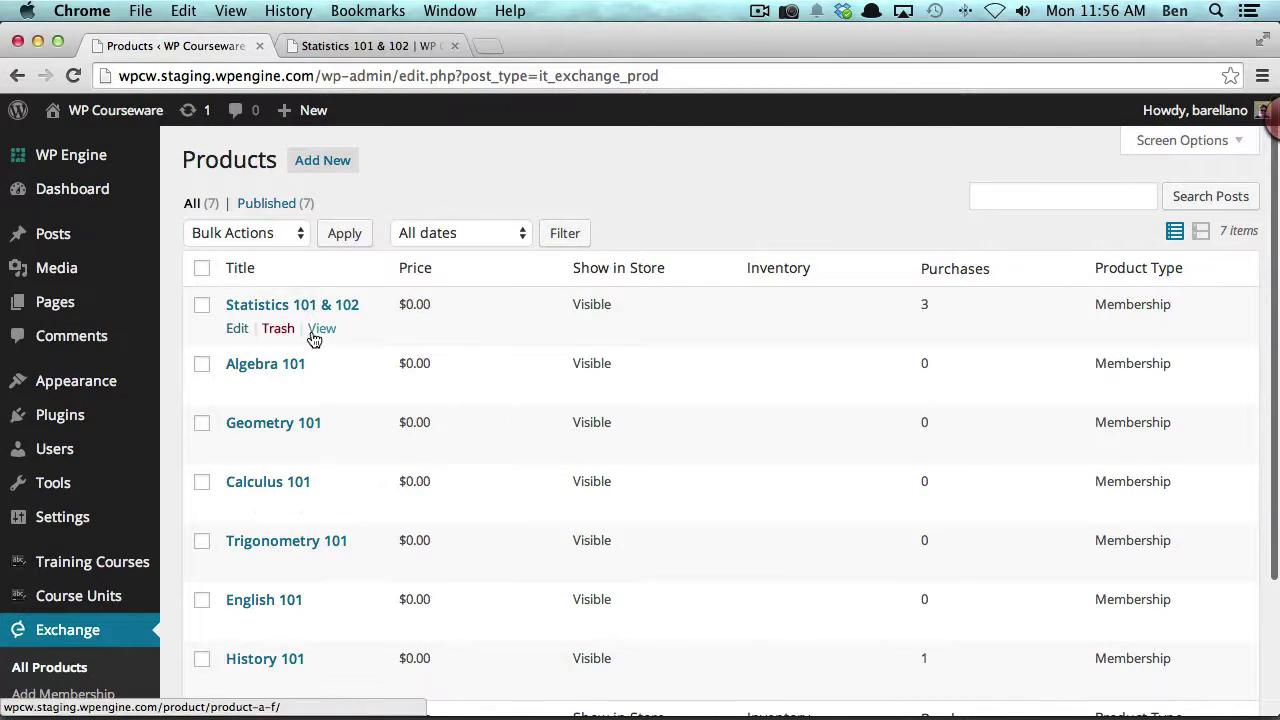
click(287, 306)
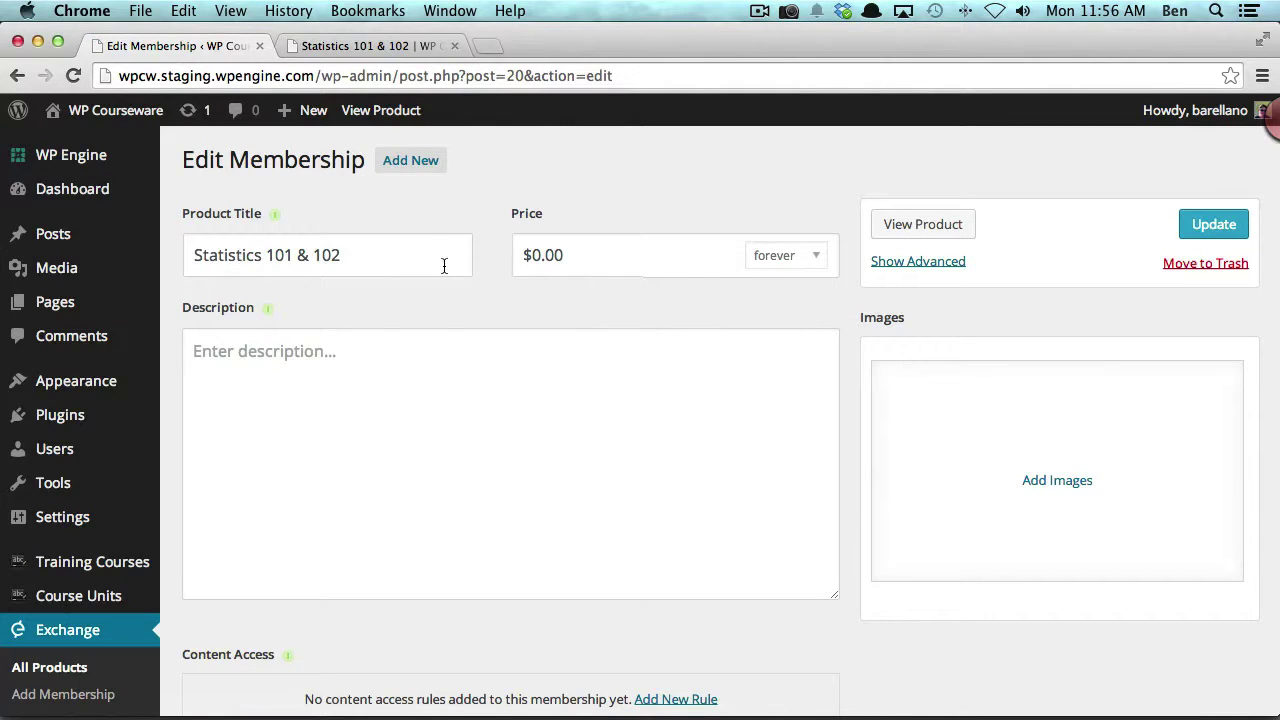
Check the $0.00 price and the welcome message 'Click HERE to see my statistic courses.'.
click(568, 257)
click(522, 256)
scroll(600, 314, down, 5)
scroll(600, 317, down, 5)
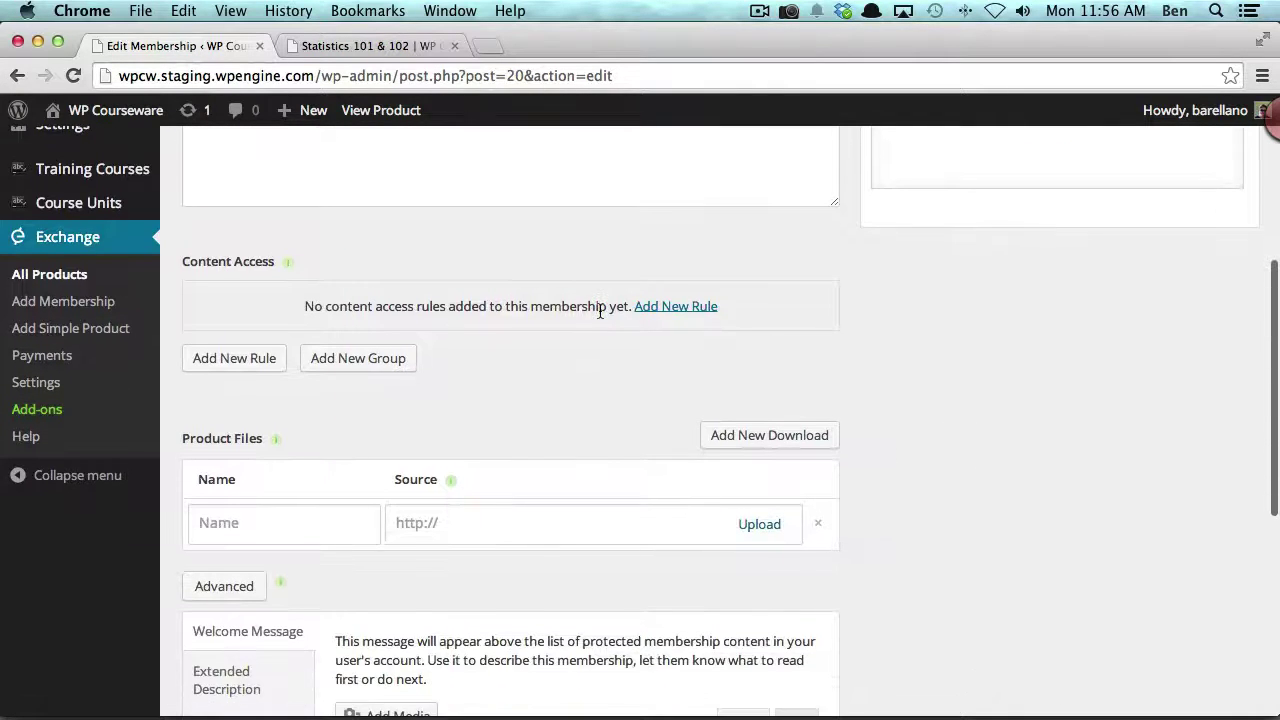
scroll(600, 317, down, 2)
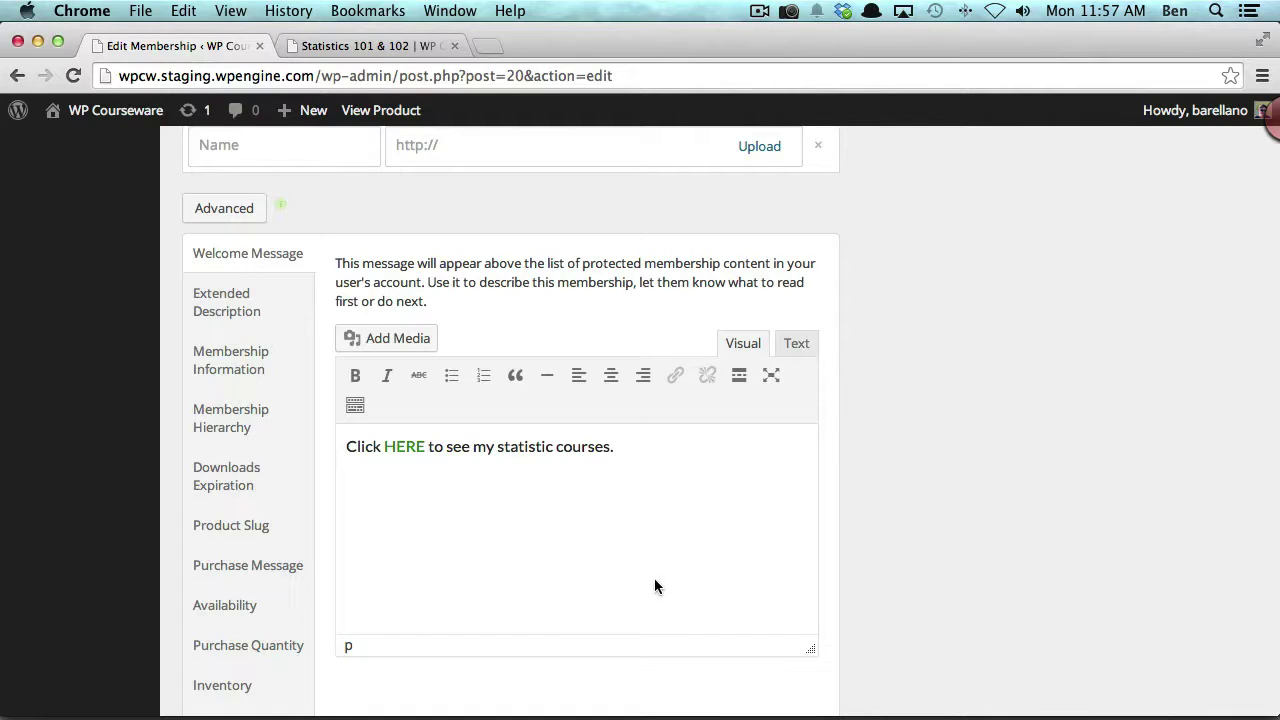
scroll(930, 486, up, 10)
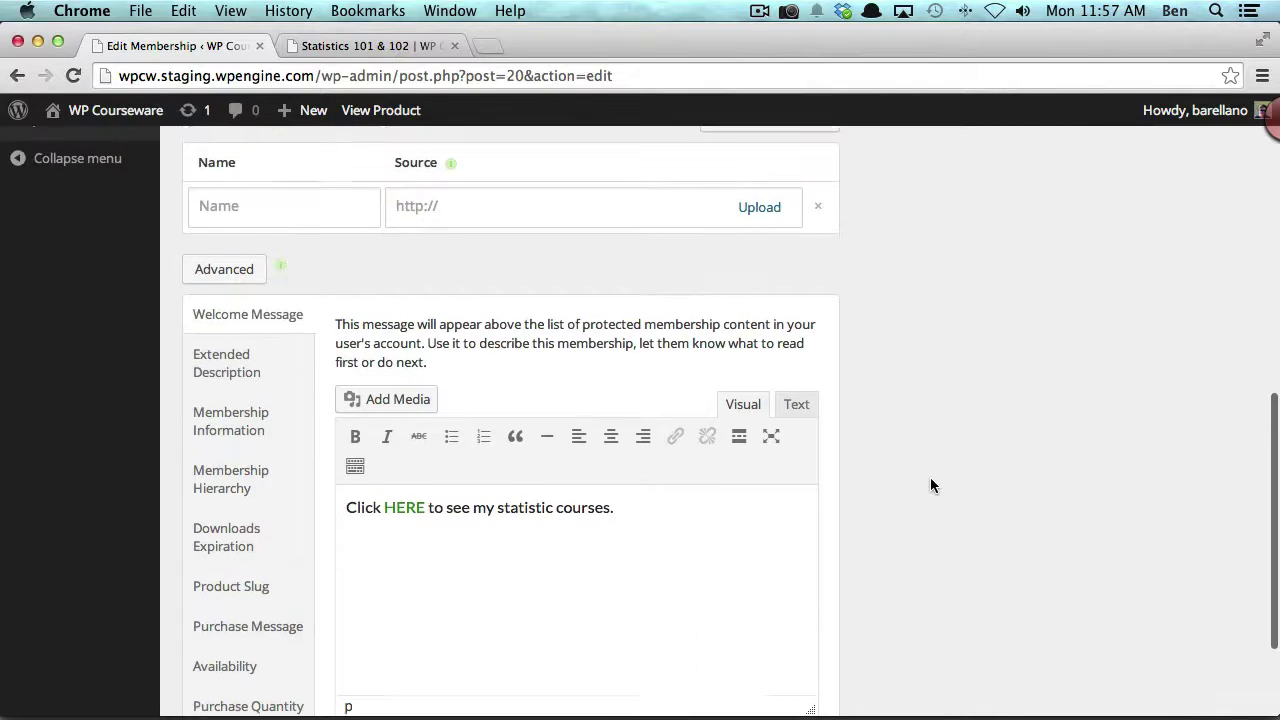
scroll(931, 486, up, 1)
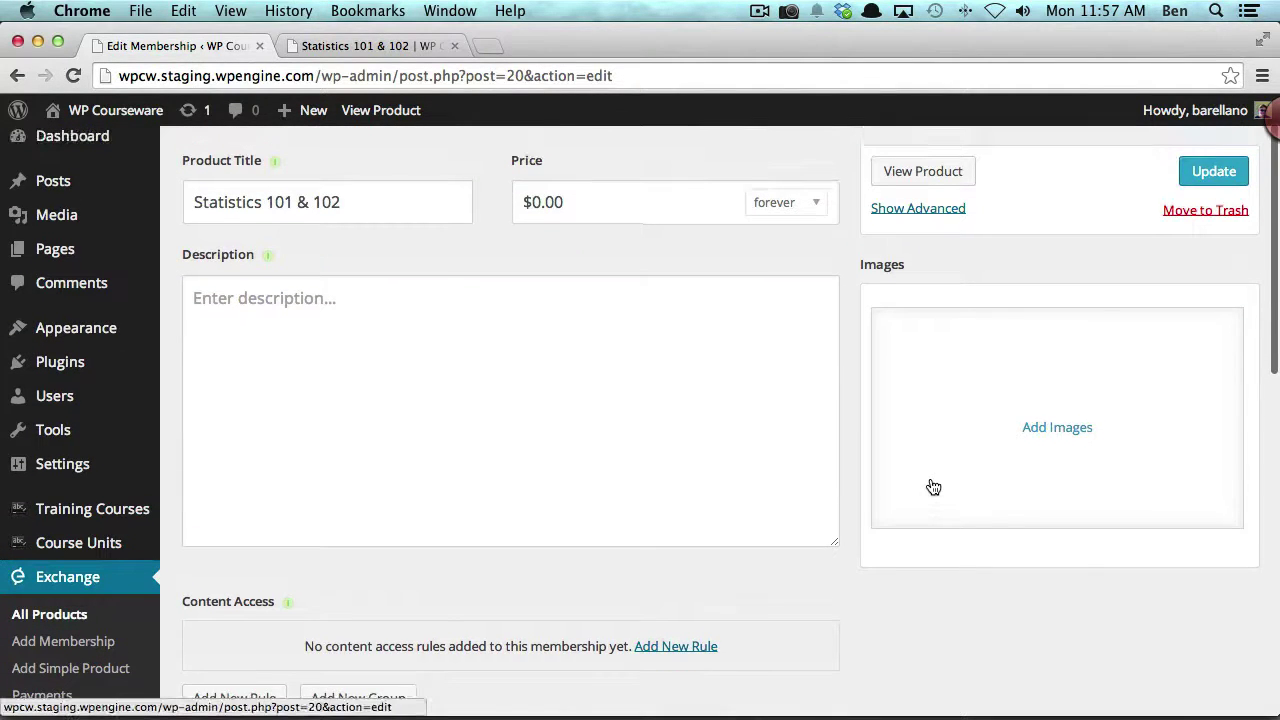
mouse_move(100, 515)
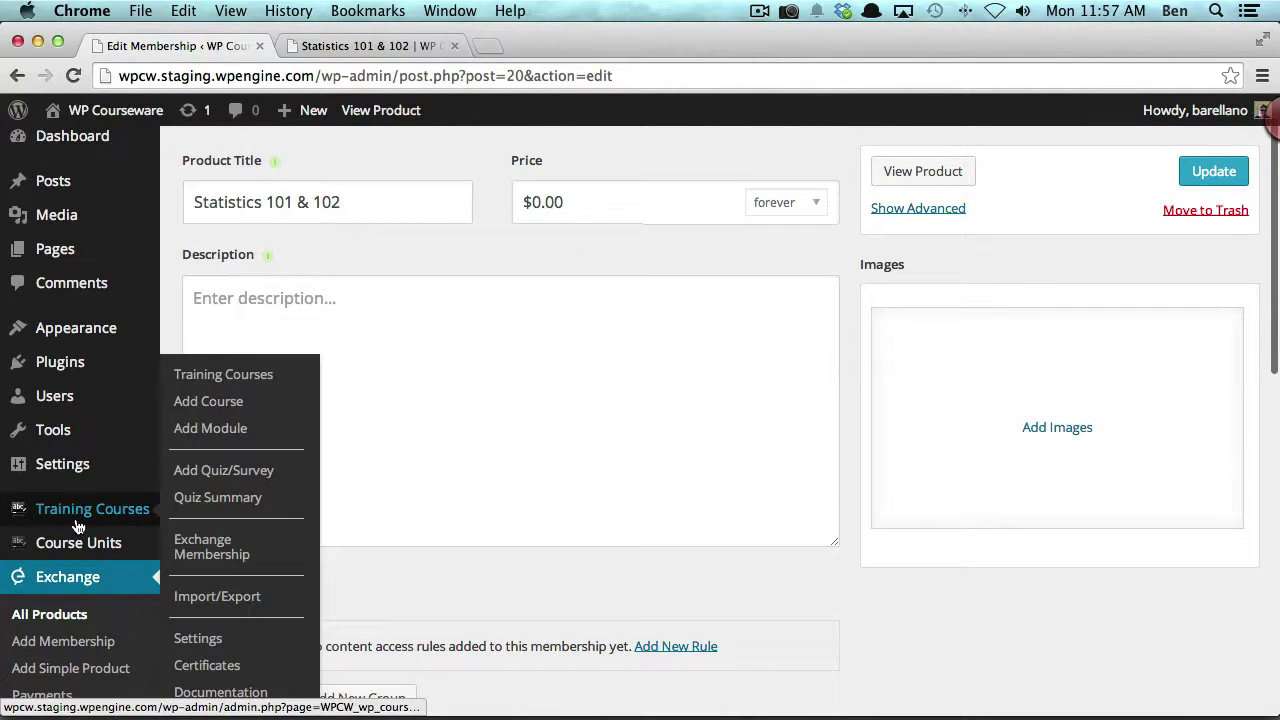
Review the Exchange Membership levels table, then edit course access for the Calculus 101 level.
click(222, 558)
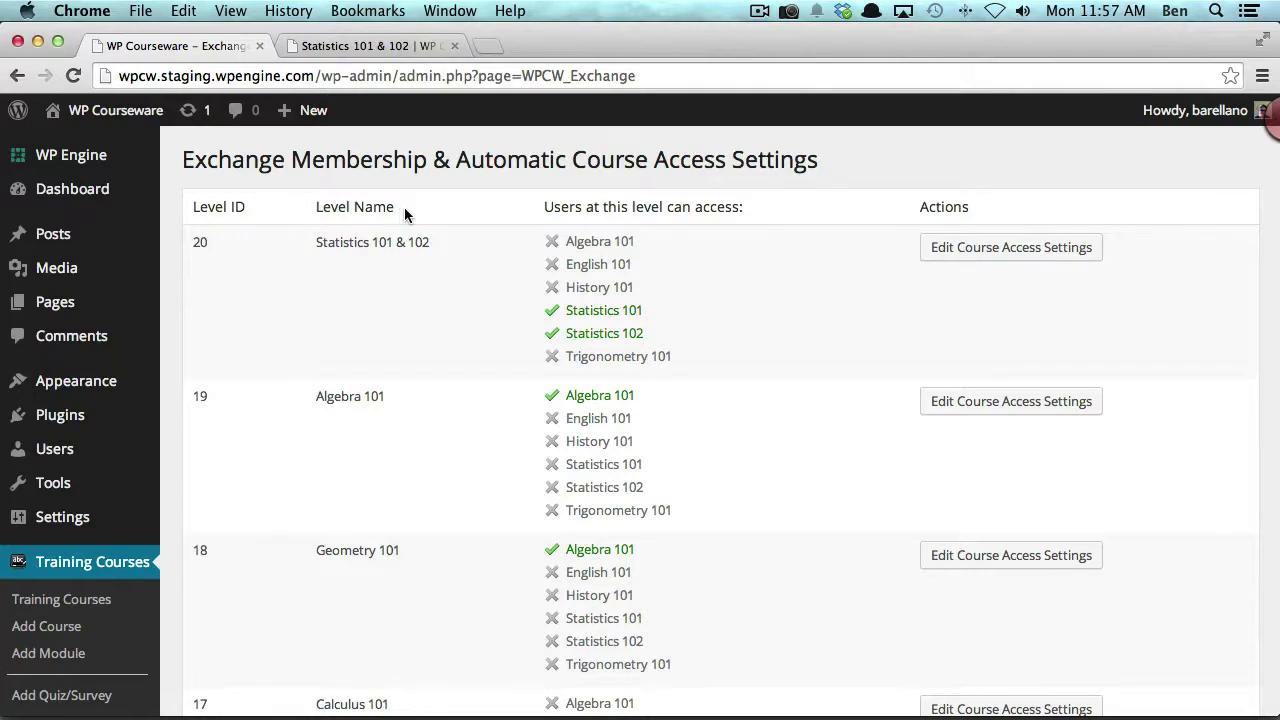
drag(317, 242, 437, 242)
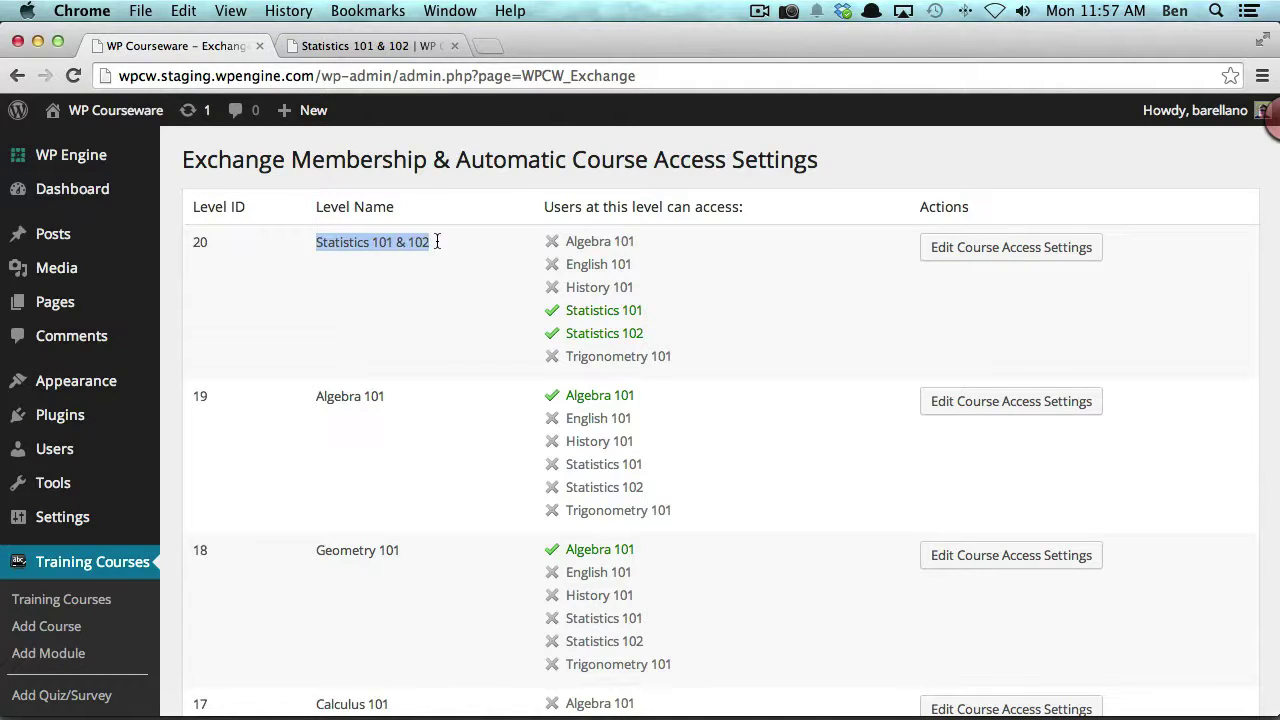
click(589, 214)
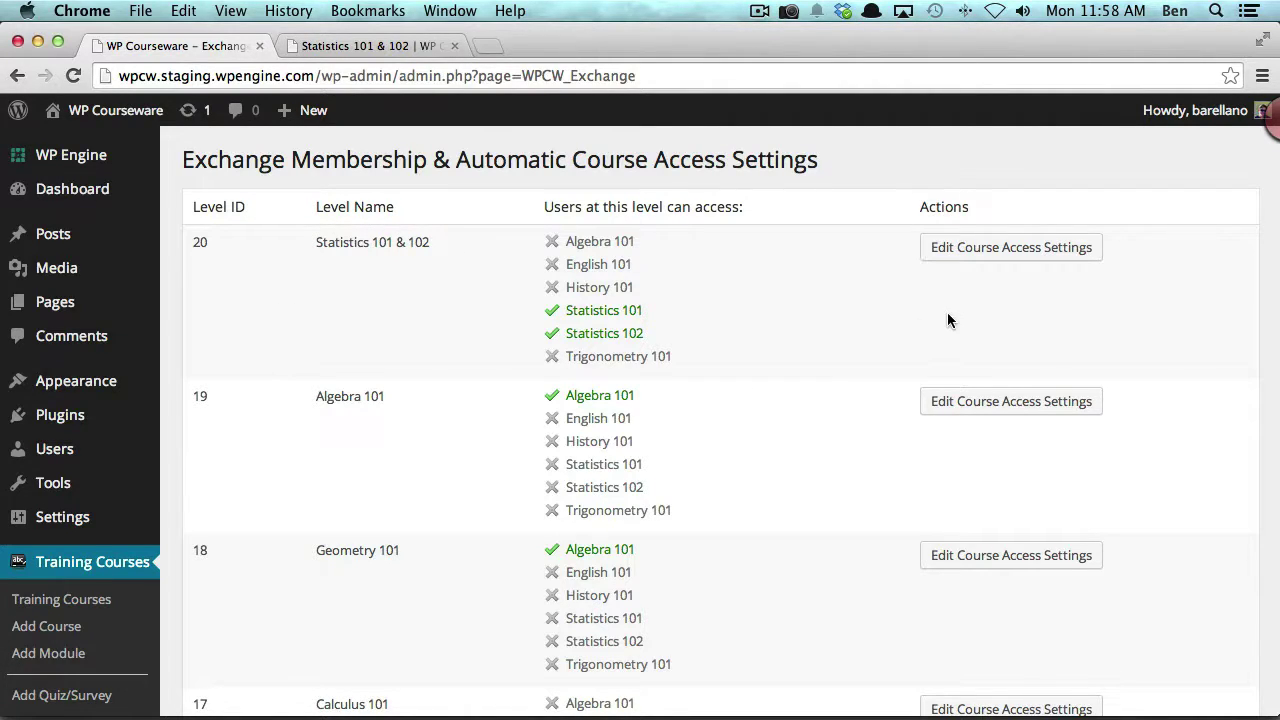
scroll(812, 328, down, 5)
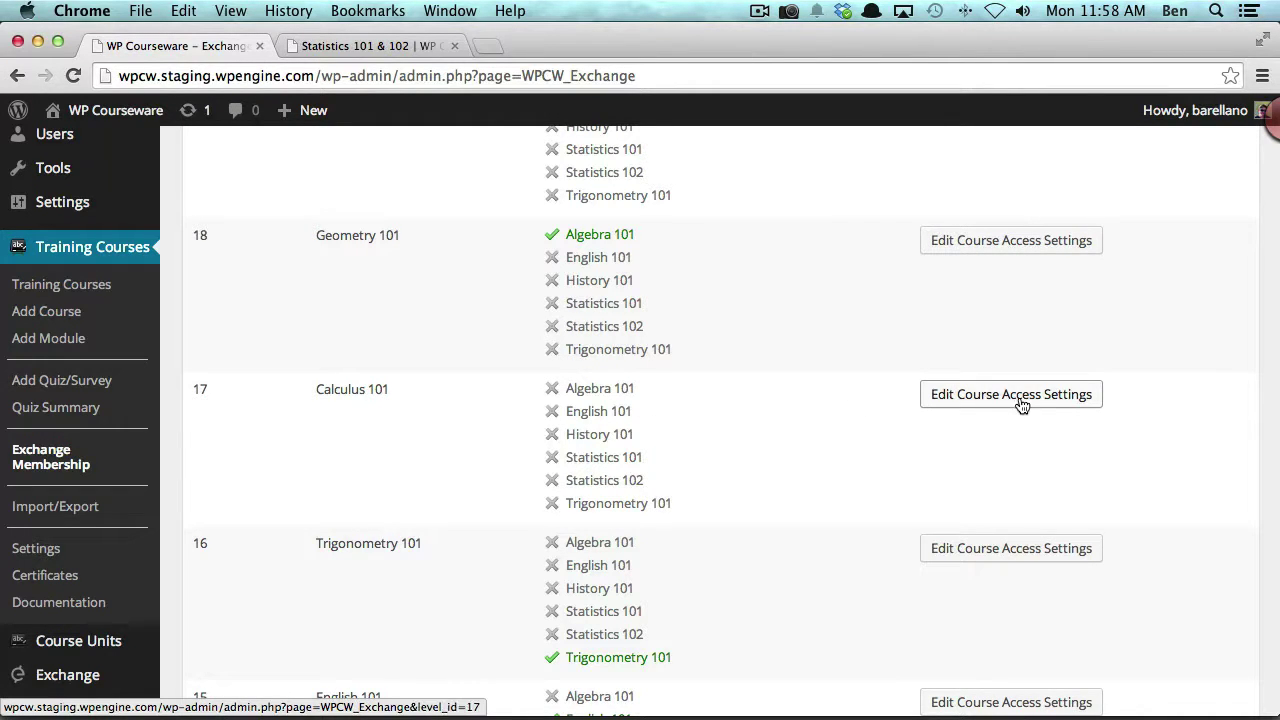
click(1056, 404)
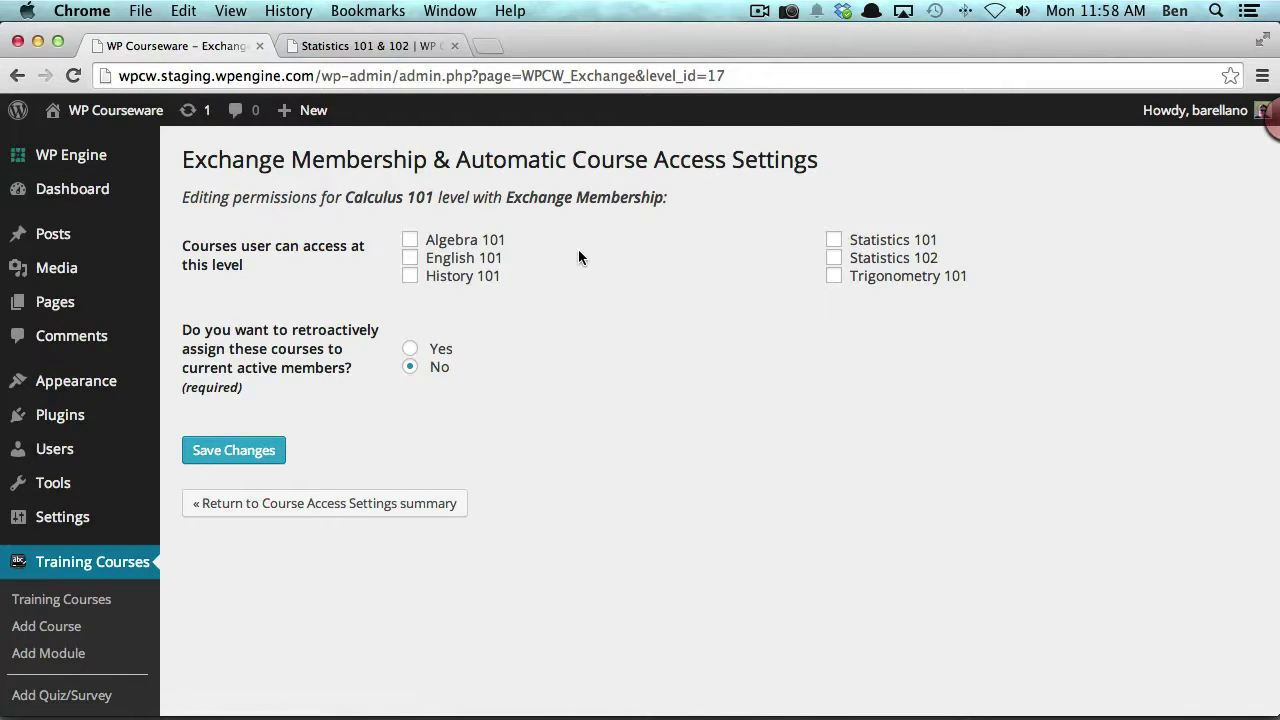
click(410, 240)
click(229, 455)
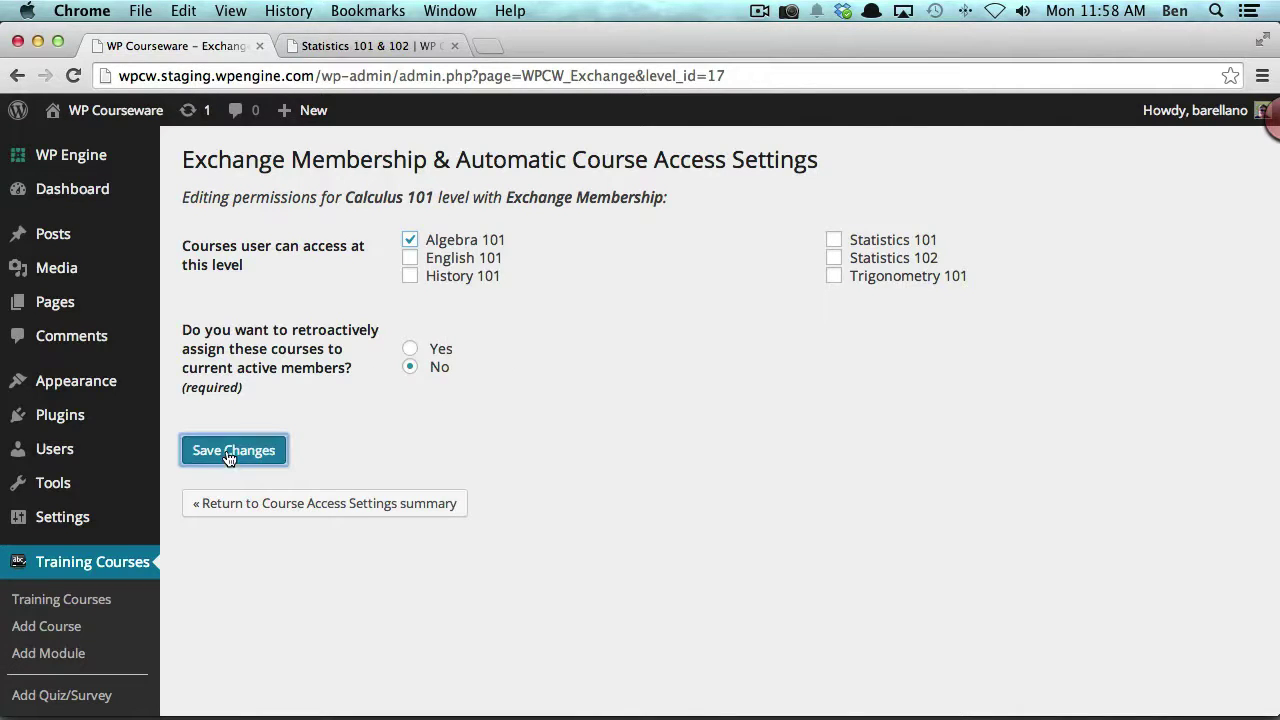
click(370, 596)
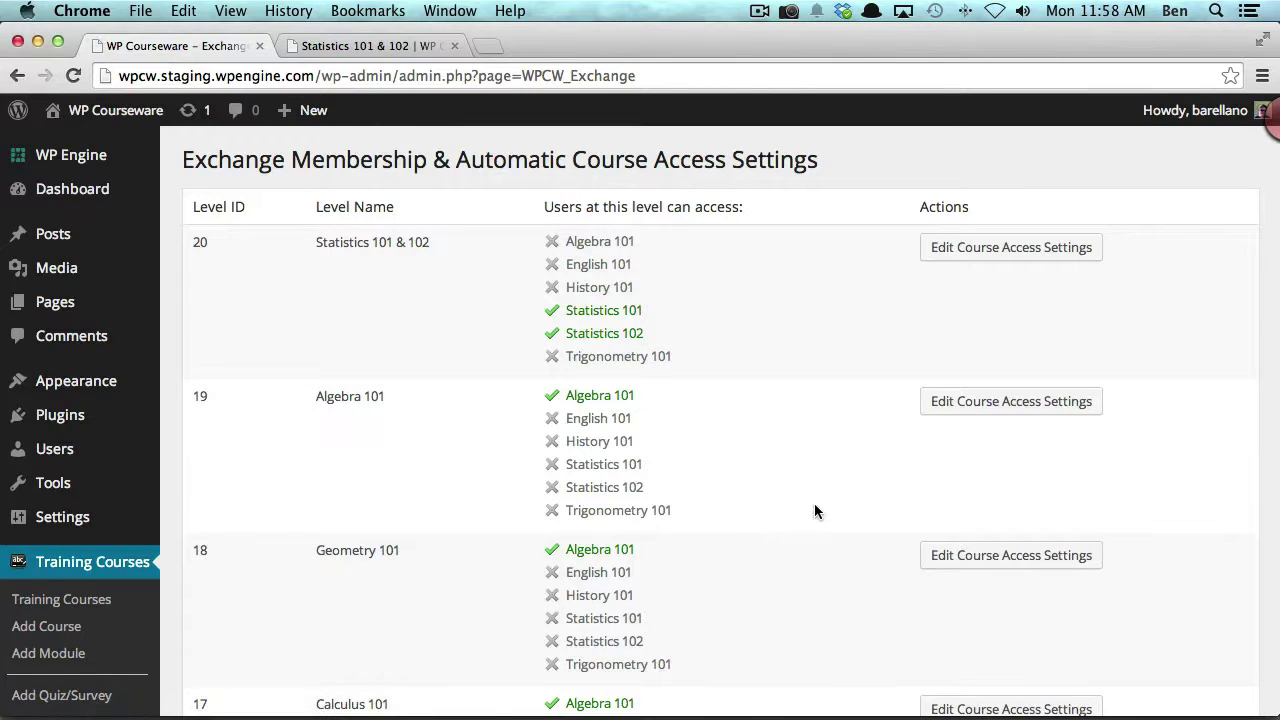
scroll(817, 492, down, 5)
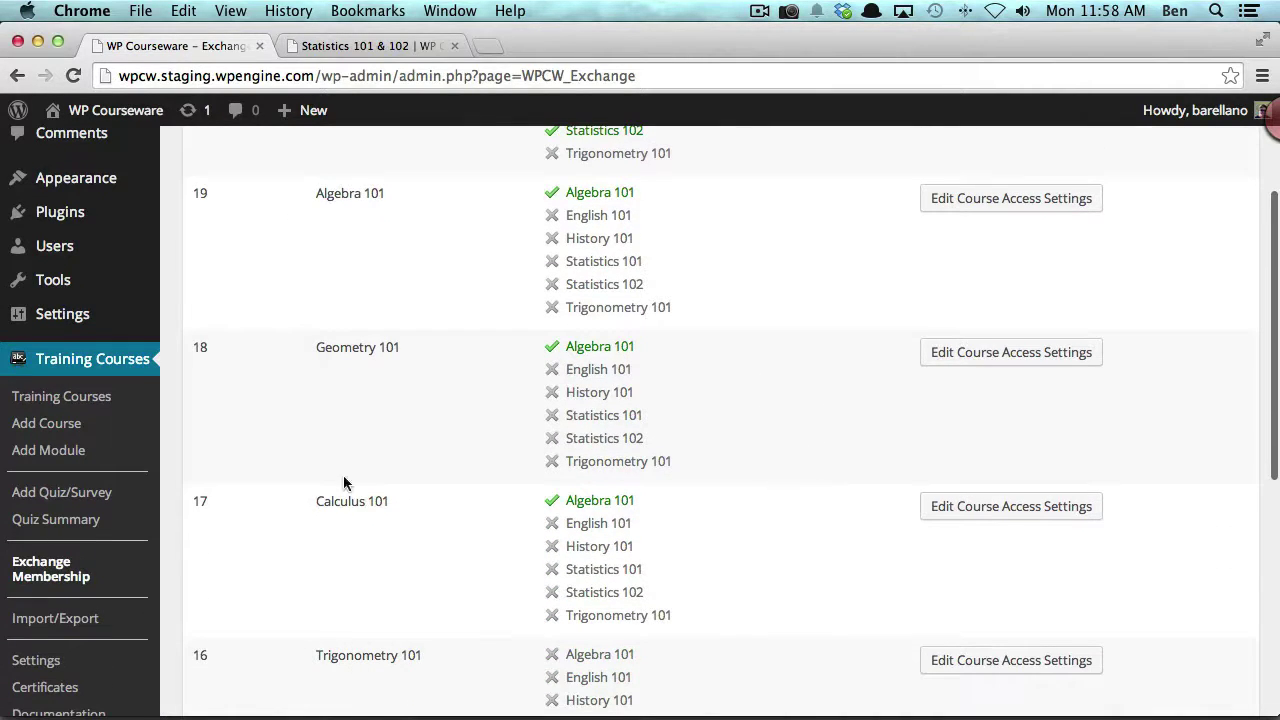
drag(637, 500, 558, 503)
click(647, 514)
scroll(663, 528, down, 1)
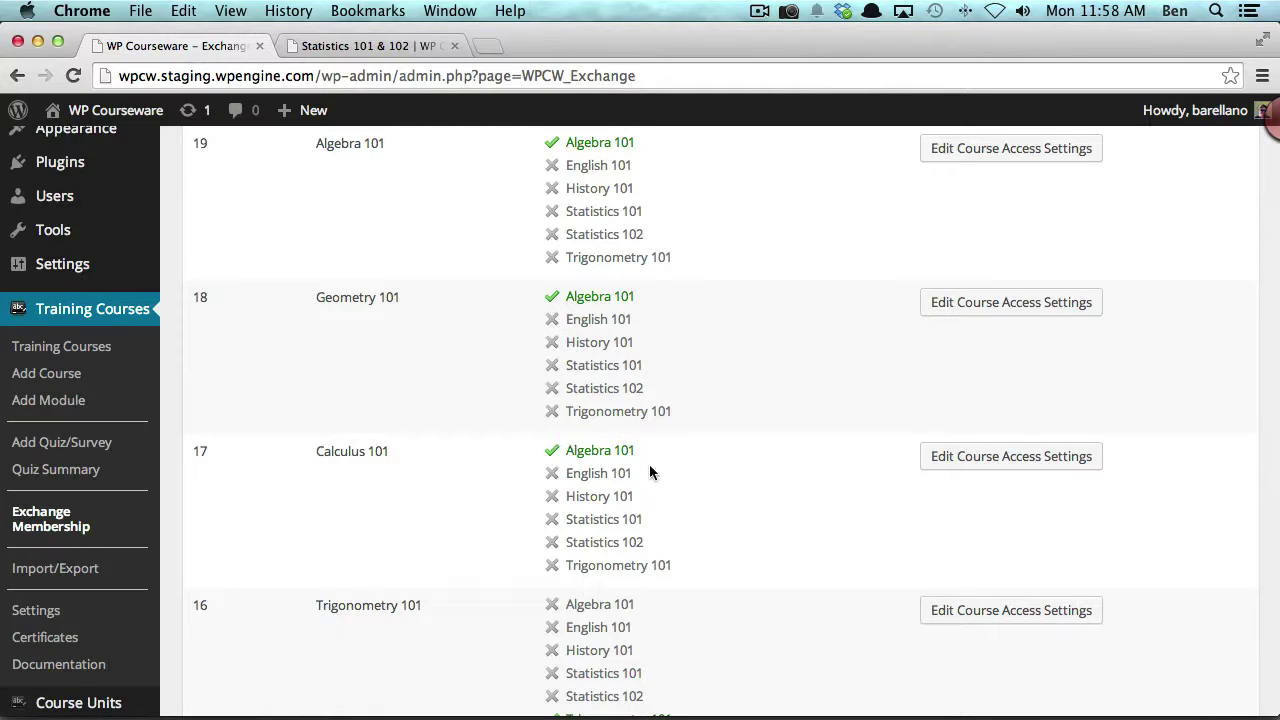
scroll(650, 468, up, 5)
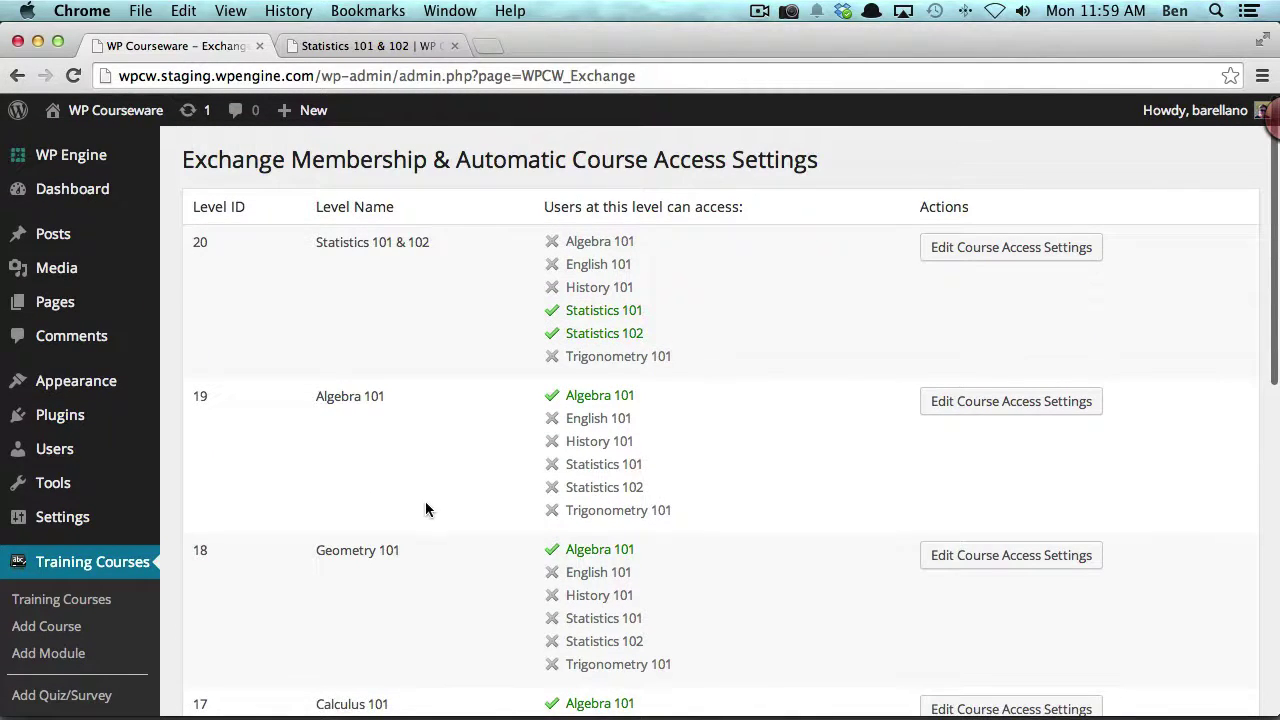
click(54, 452)
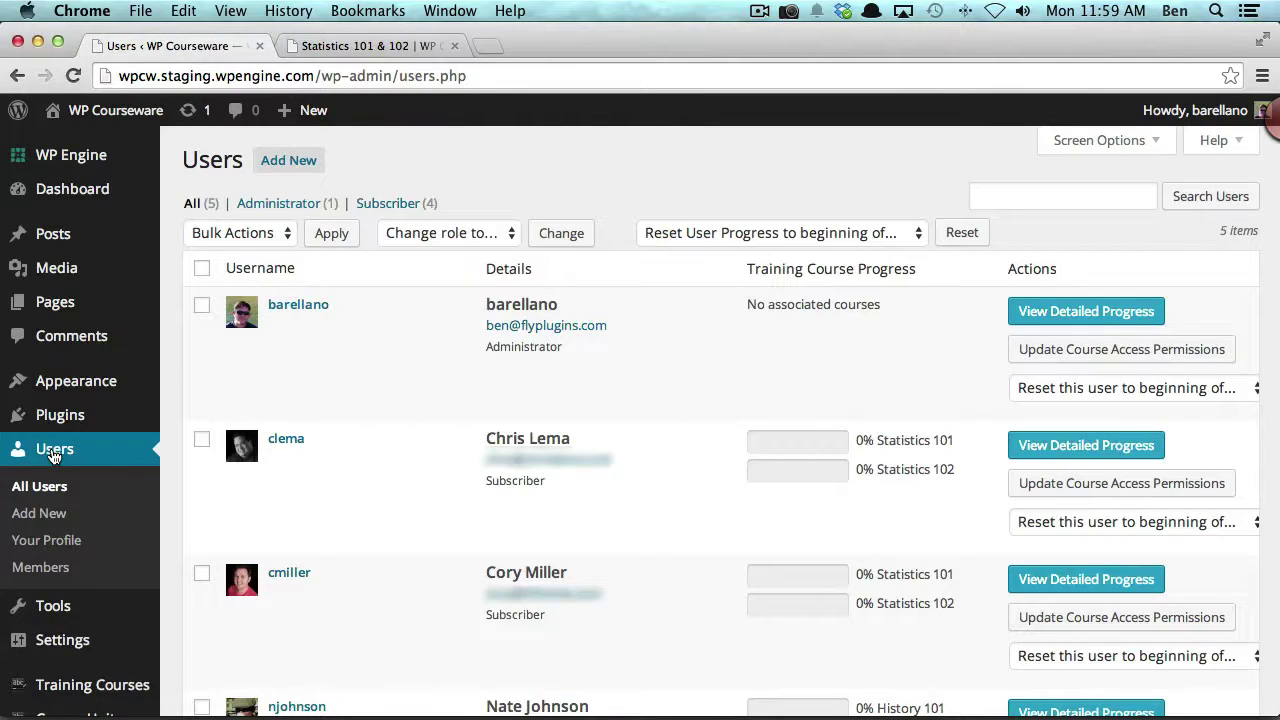
Review subscribers' Training Course Progress in Statistics 101 and 102 in the Users list.
scroll(457, 518, down, 2)
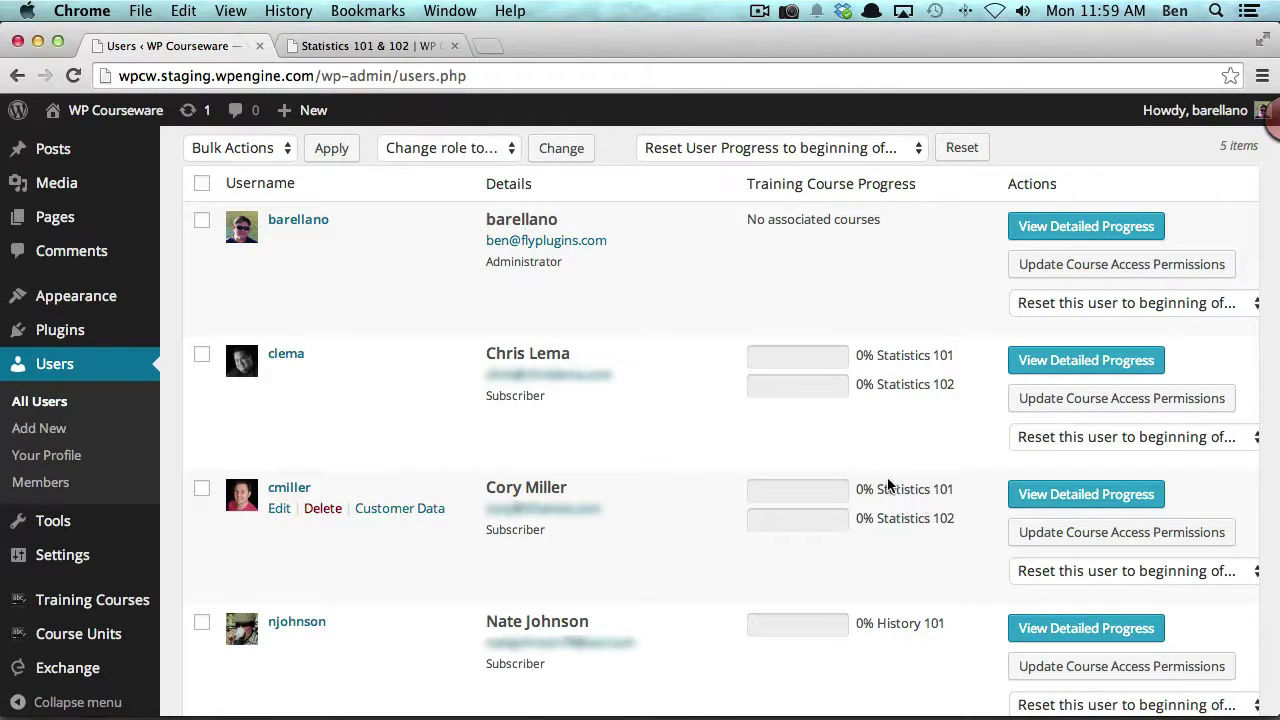
scroll(920, 459, down, 2)
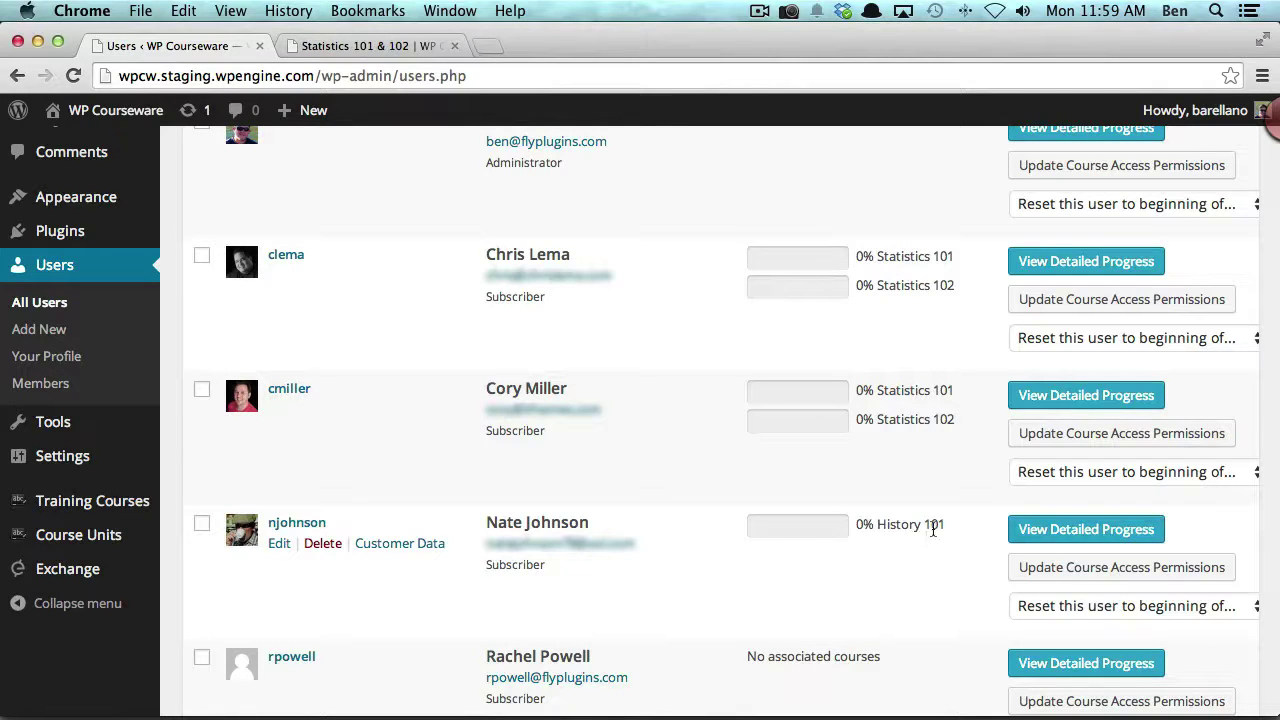
scroll(920, 534, up, 4)
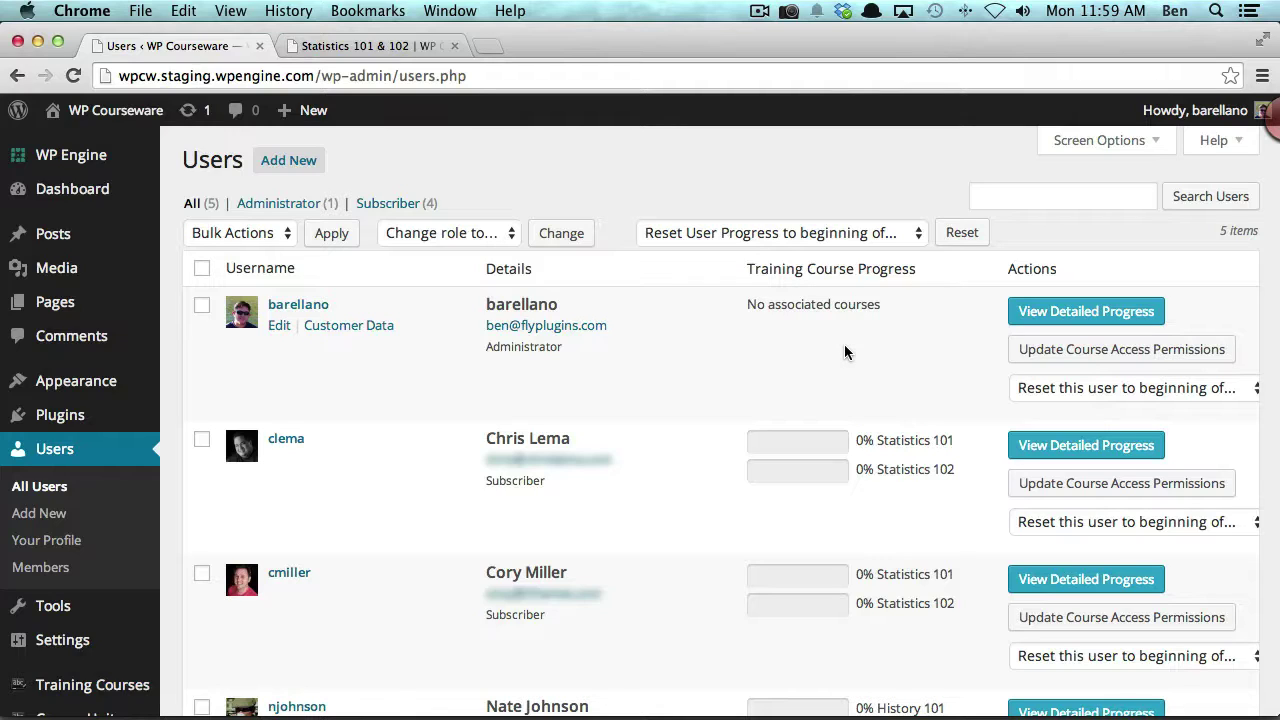
click(397, 47)
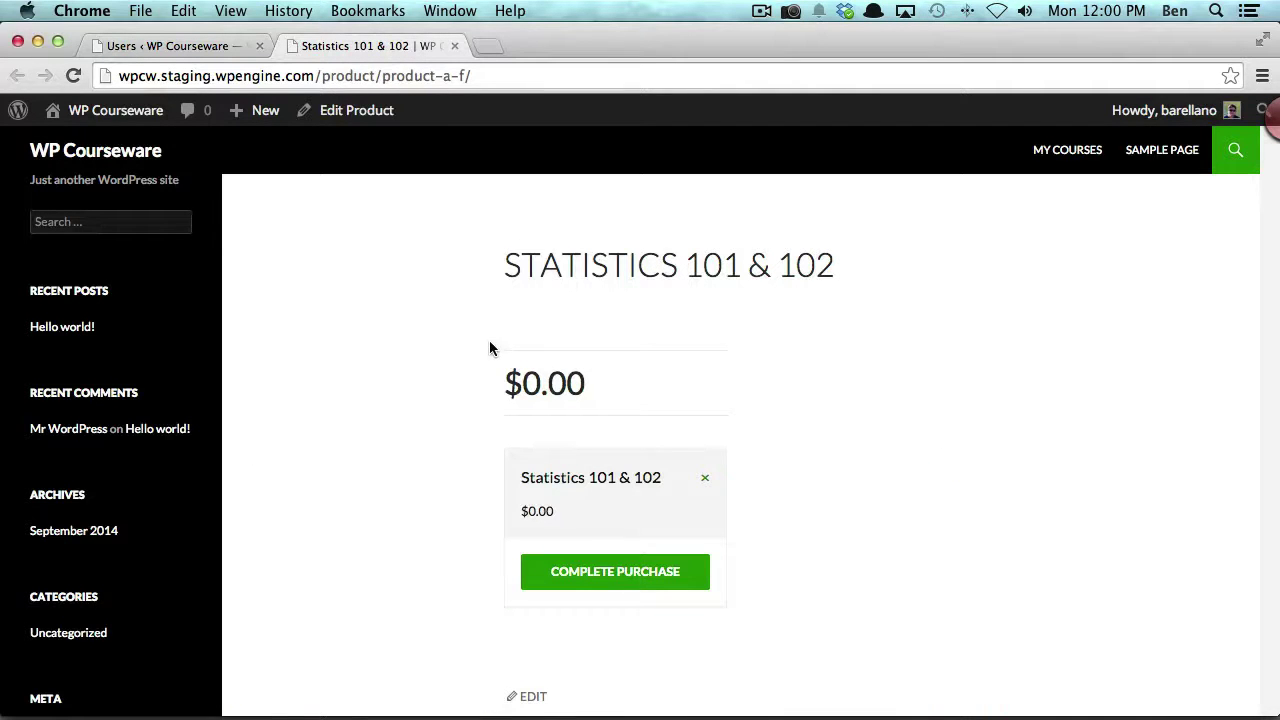
Complete the free $0.00 purchase of Statistics 101 & 102 and view the Thank You page.
scroll(446, 490, down, 3)
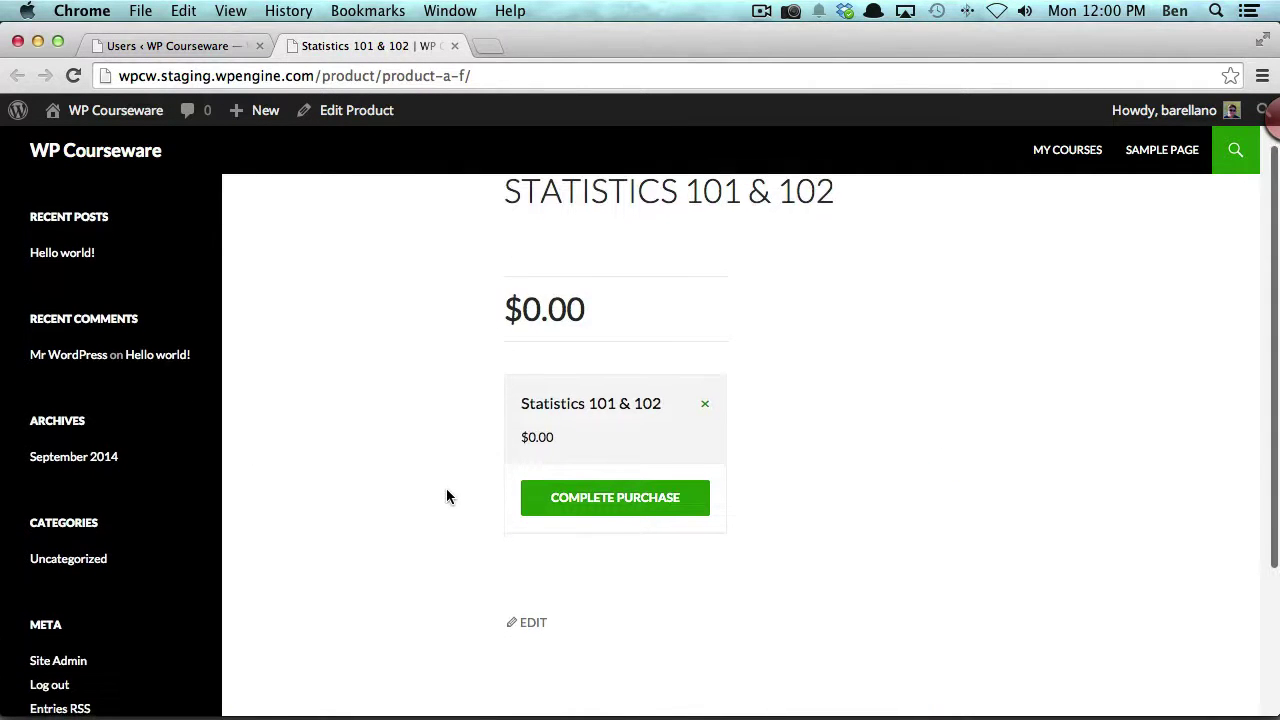
click(598, 500)
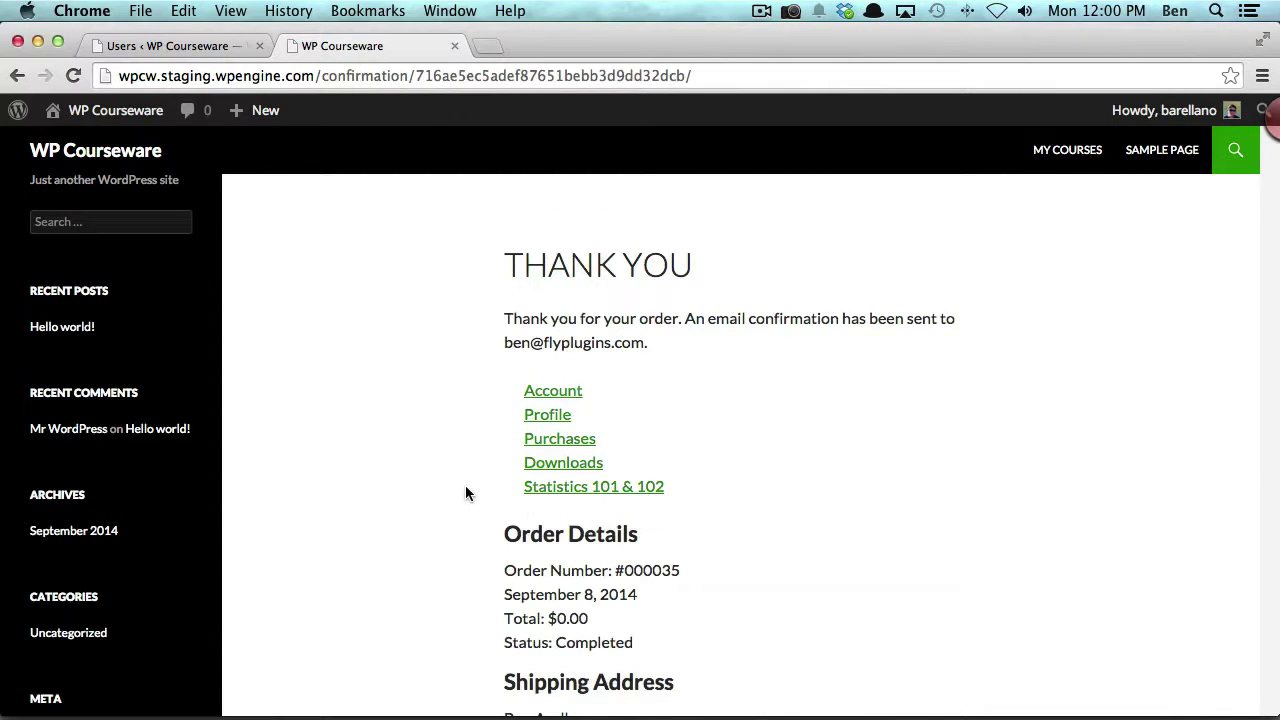
scroll(465, 493, down, 3)
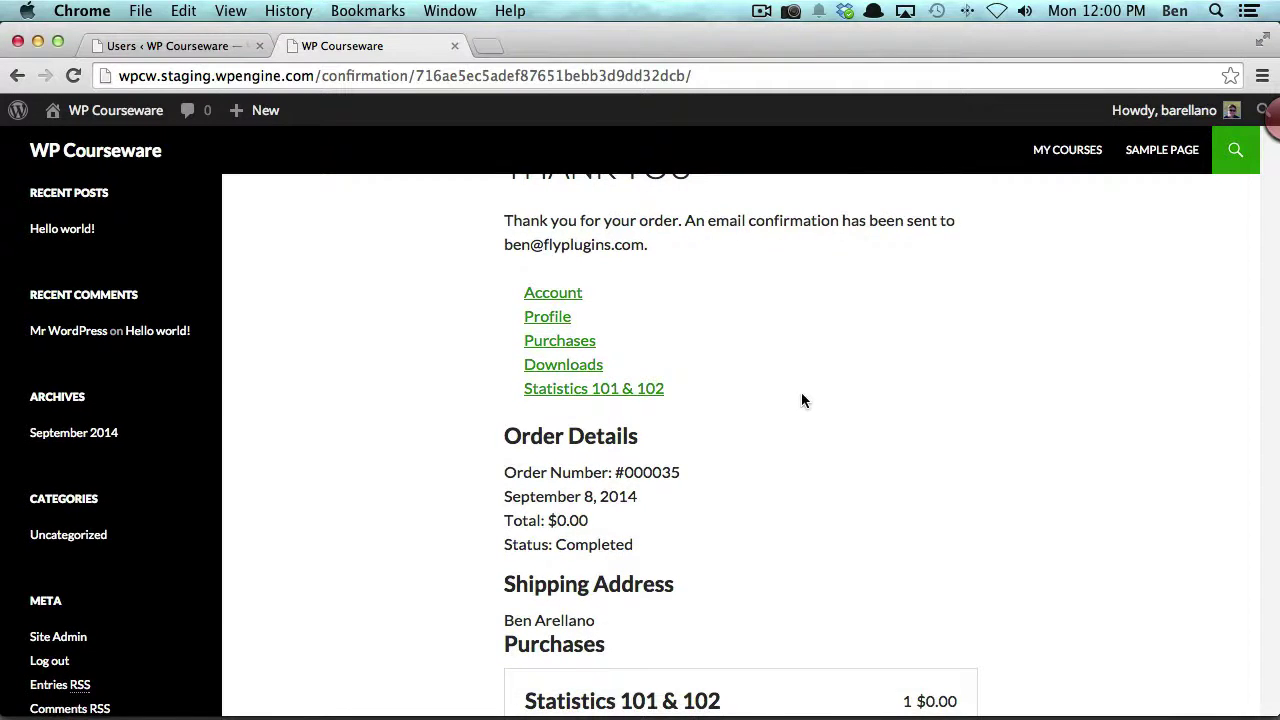
scroll(801, 397, down, 3)
scroll(801, 397, up, 2)
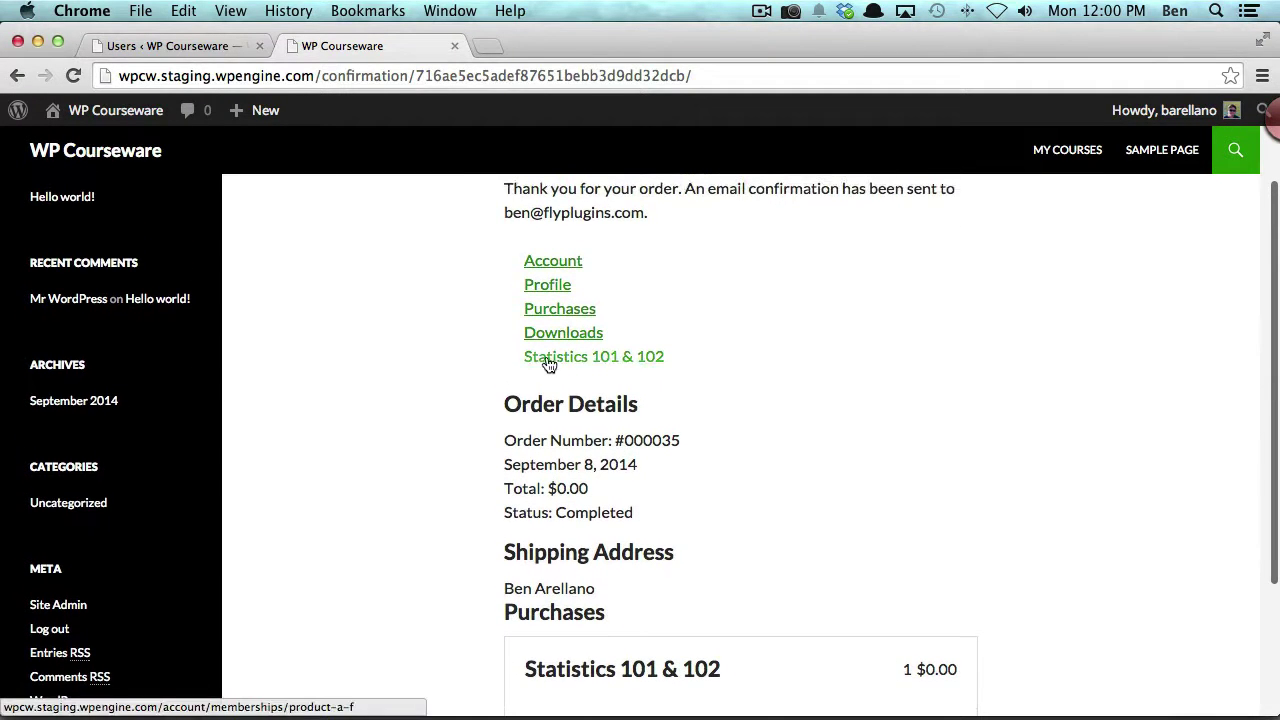
click(606, 366)
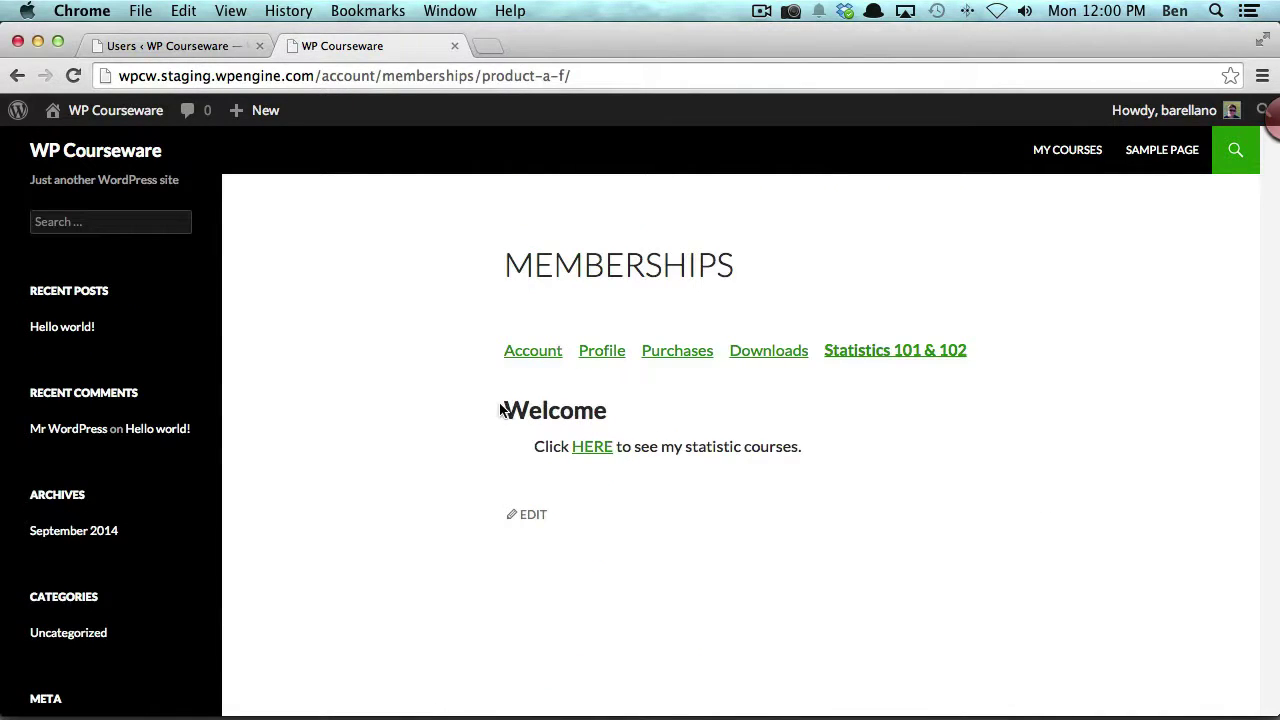
Follow the membership welcome message's HERE link to the My Courses page.
drag(500, 408, 631, 411)
click(839, 455)
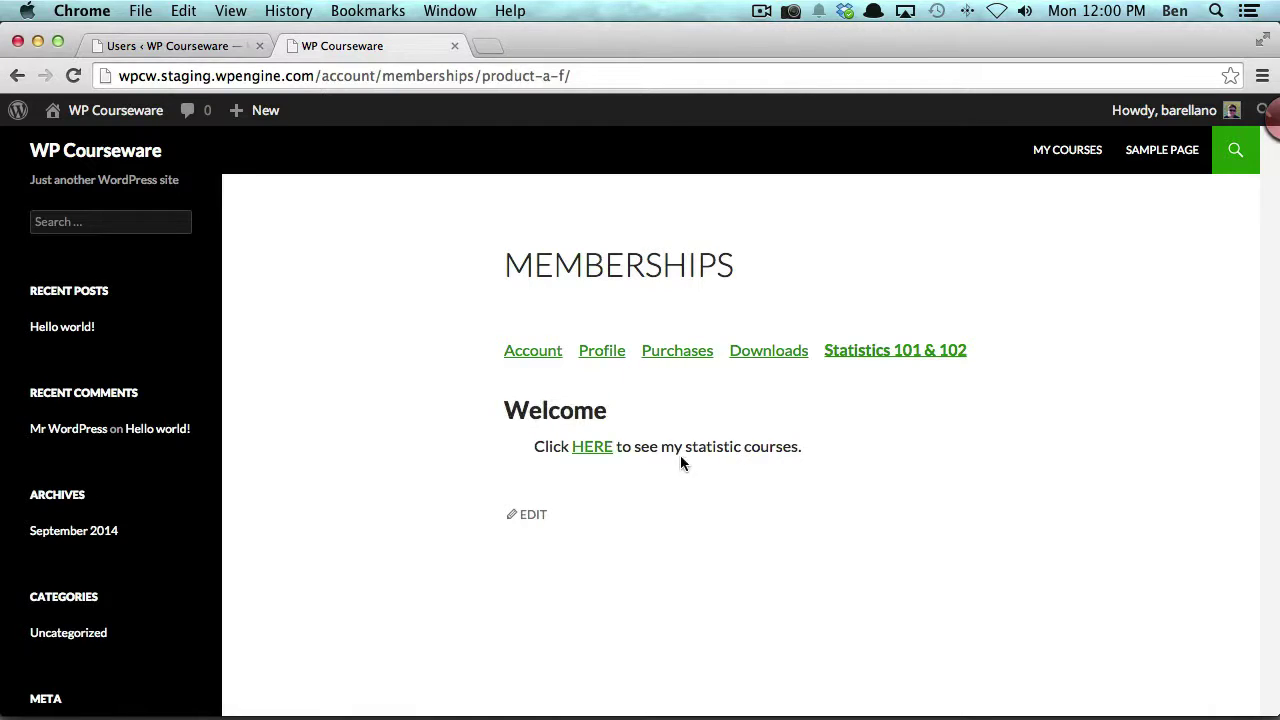
click(596, 450)
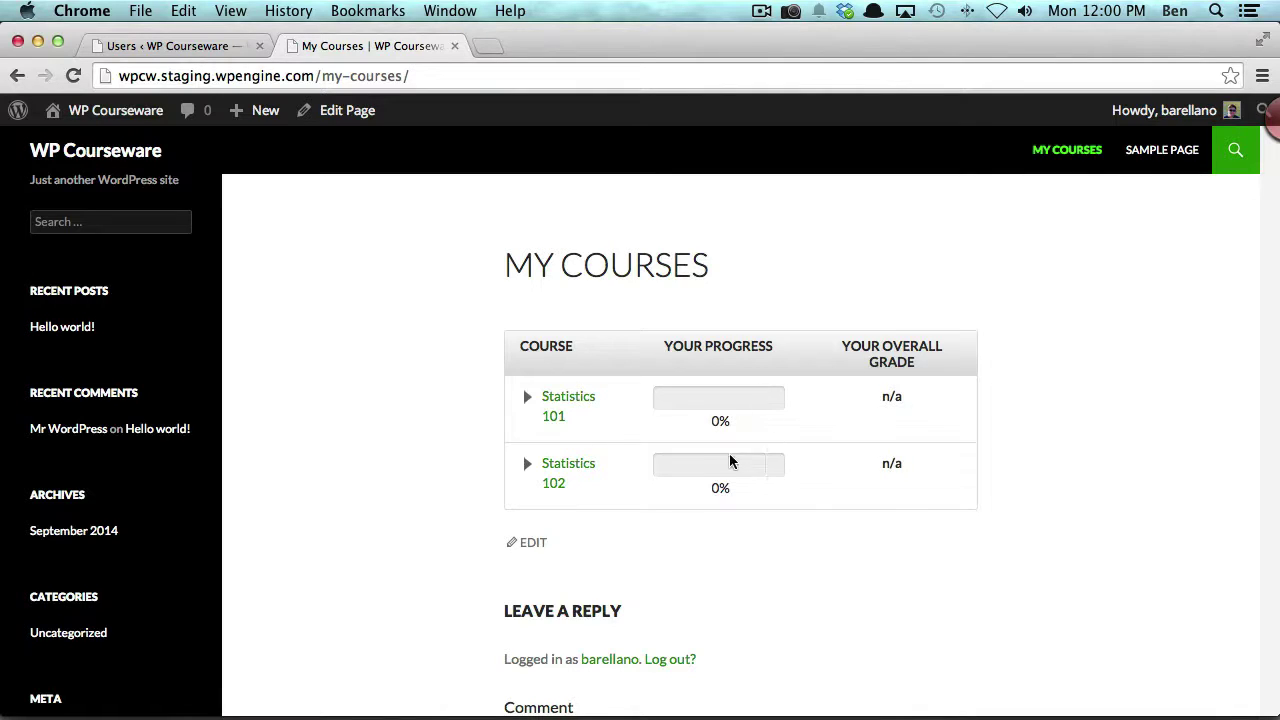
Expand and collapse Statistics 101 and Statistics 102 to view their units at 0% progress.
click(577, 410)
click(578, 406)
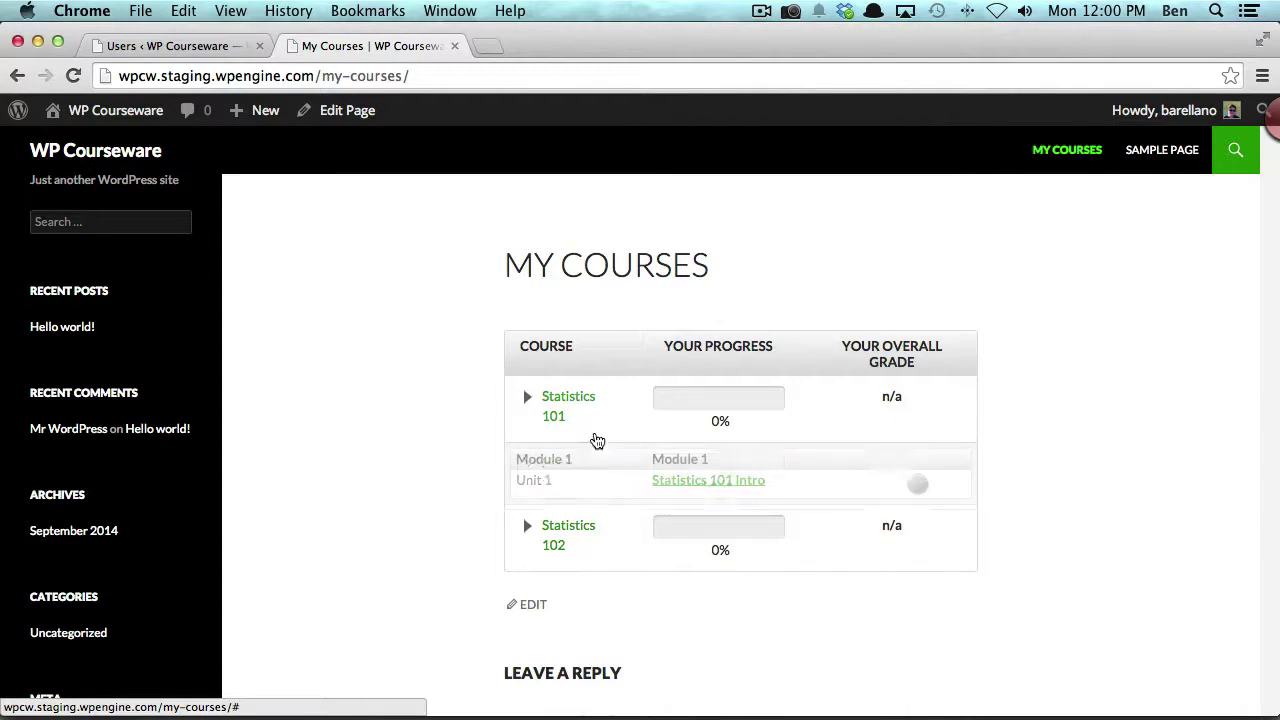
click(572, 475)
click(574, 472)
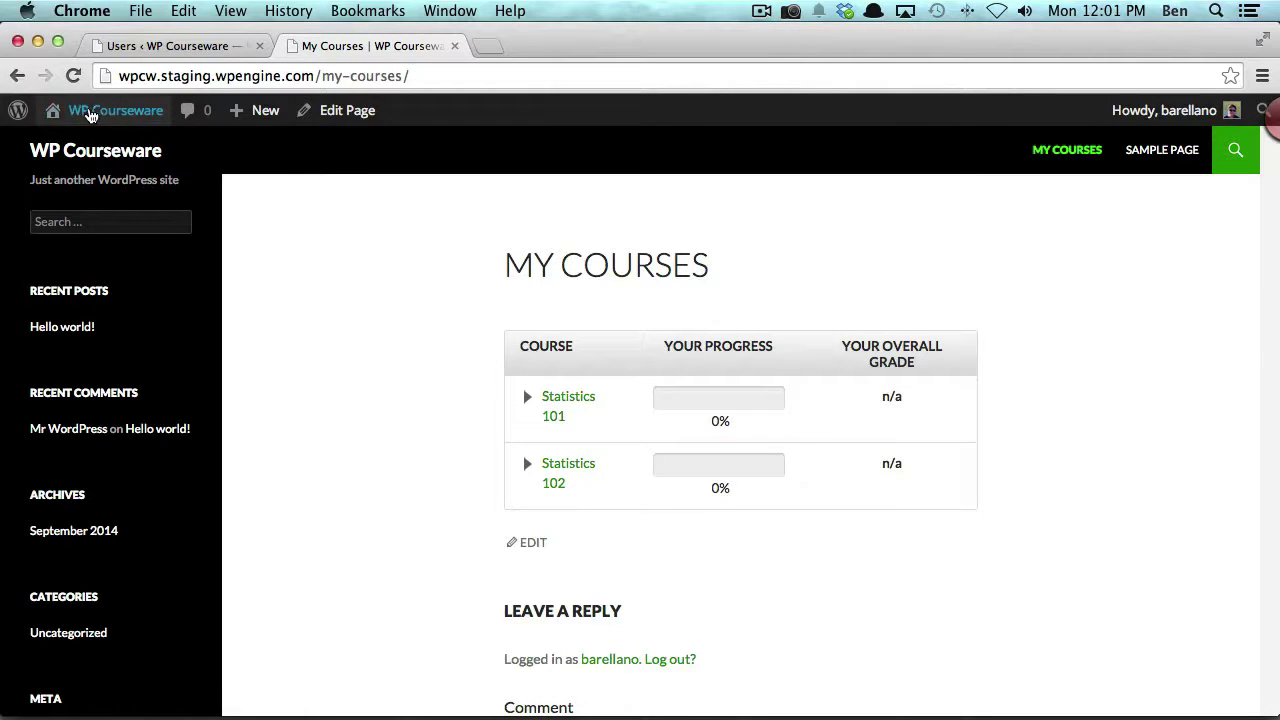
mouse_move(115, 110)
click(152, 148)
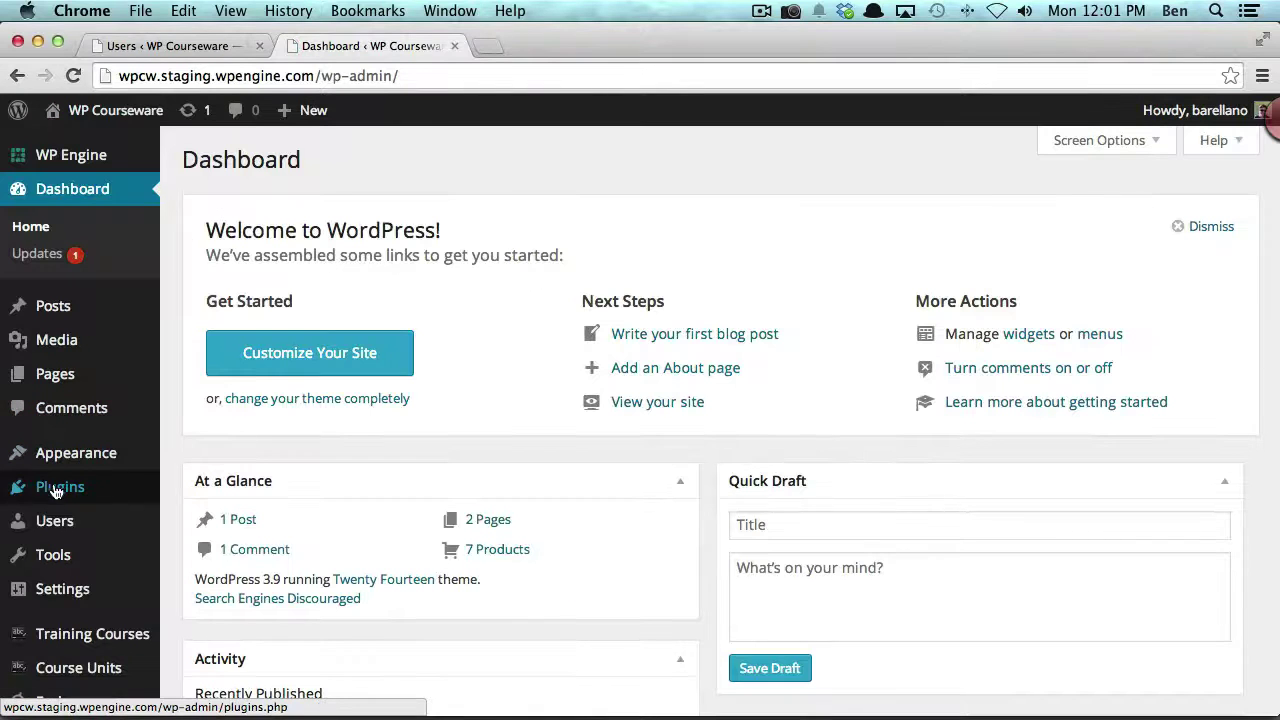
Check users' new Statistics enrolments, then open the Statistics 101 & 102 course-access settings.
click(55, 525)
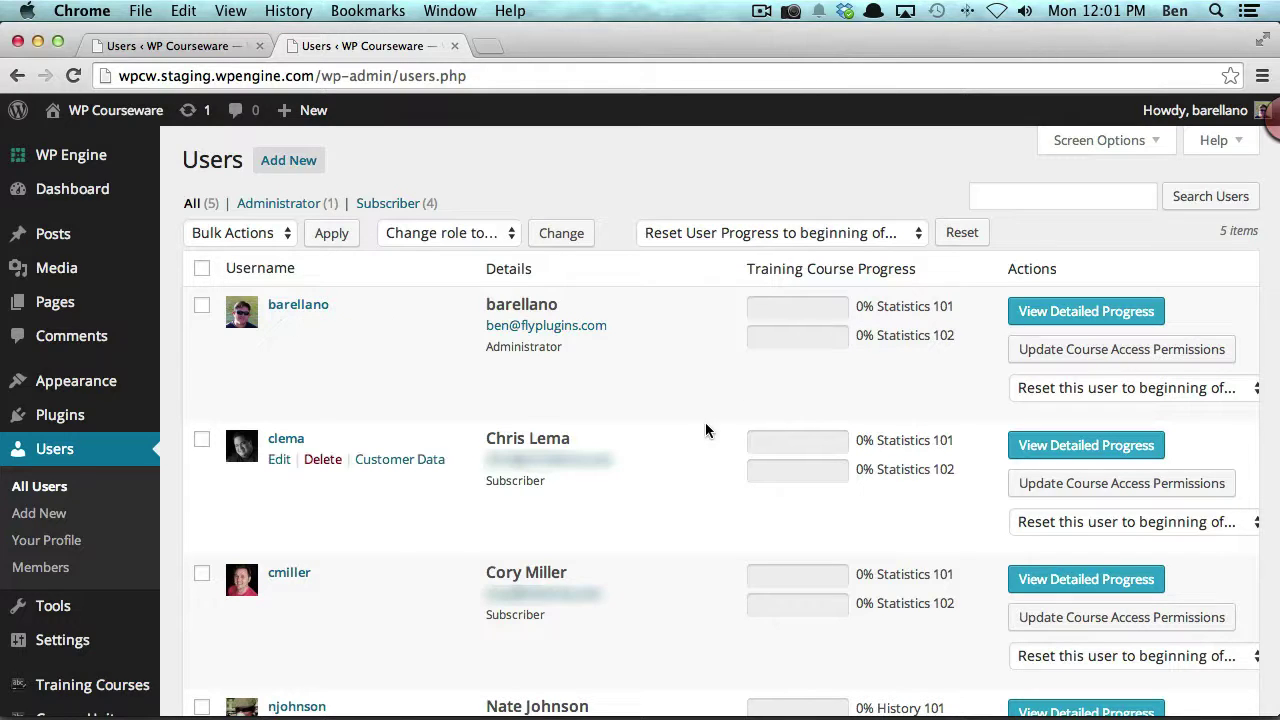
scroll(436, 364, down, 1)
scroll(436, 364, down, 5)
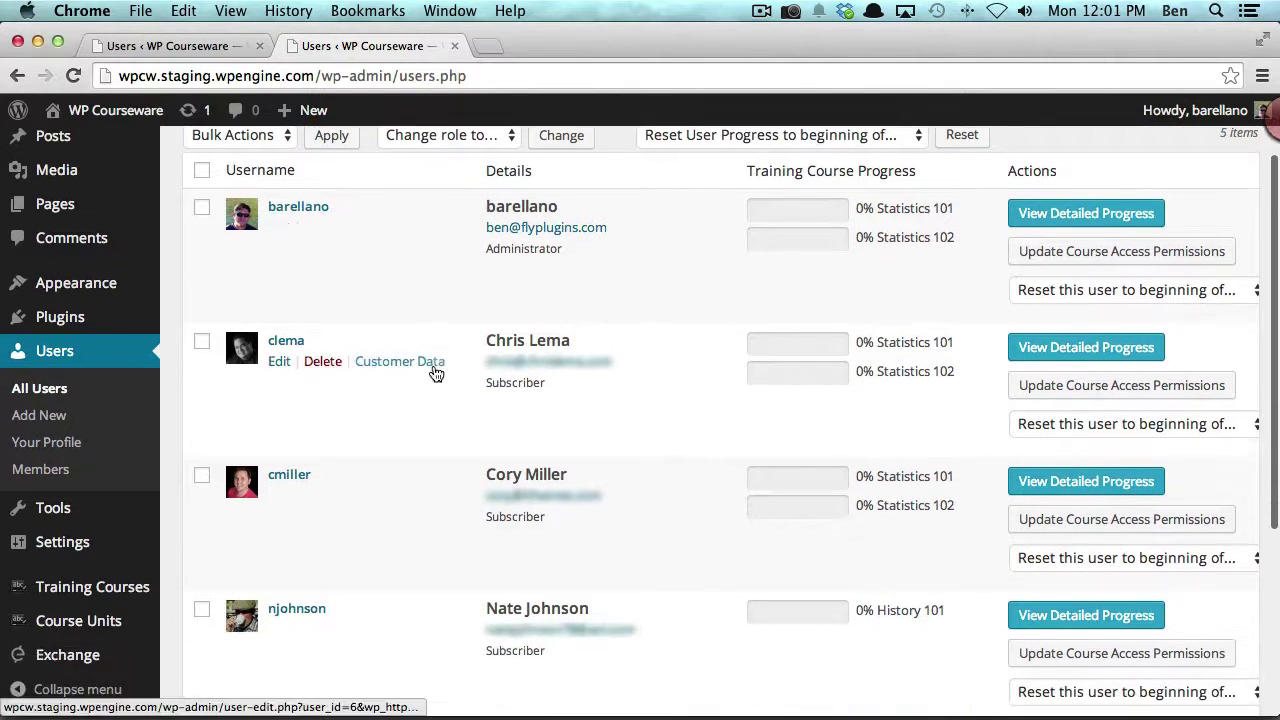
mouse_move(90, 486)
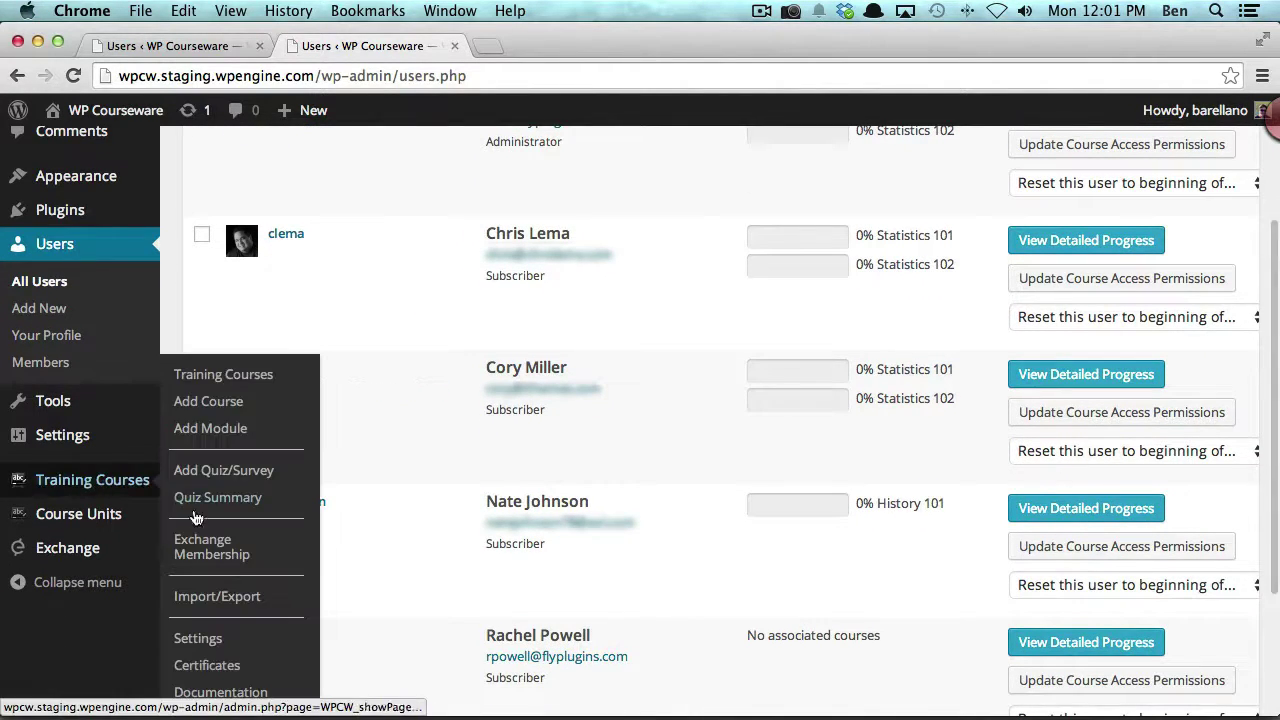
click(196, 560)
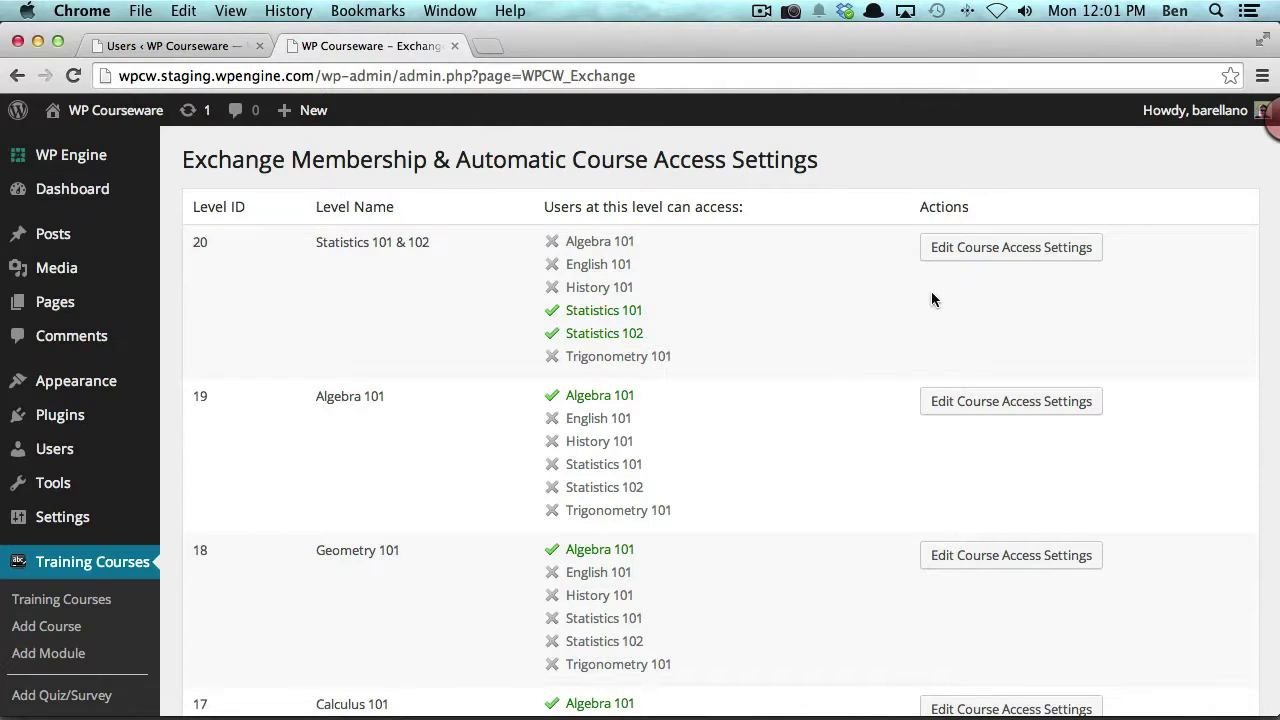
click(1000, 262)
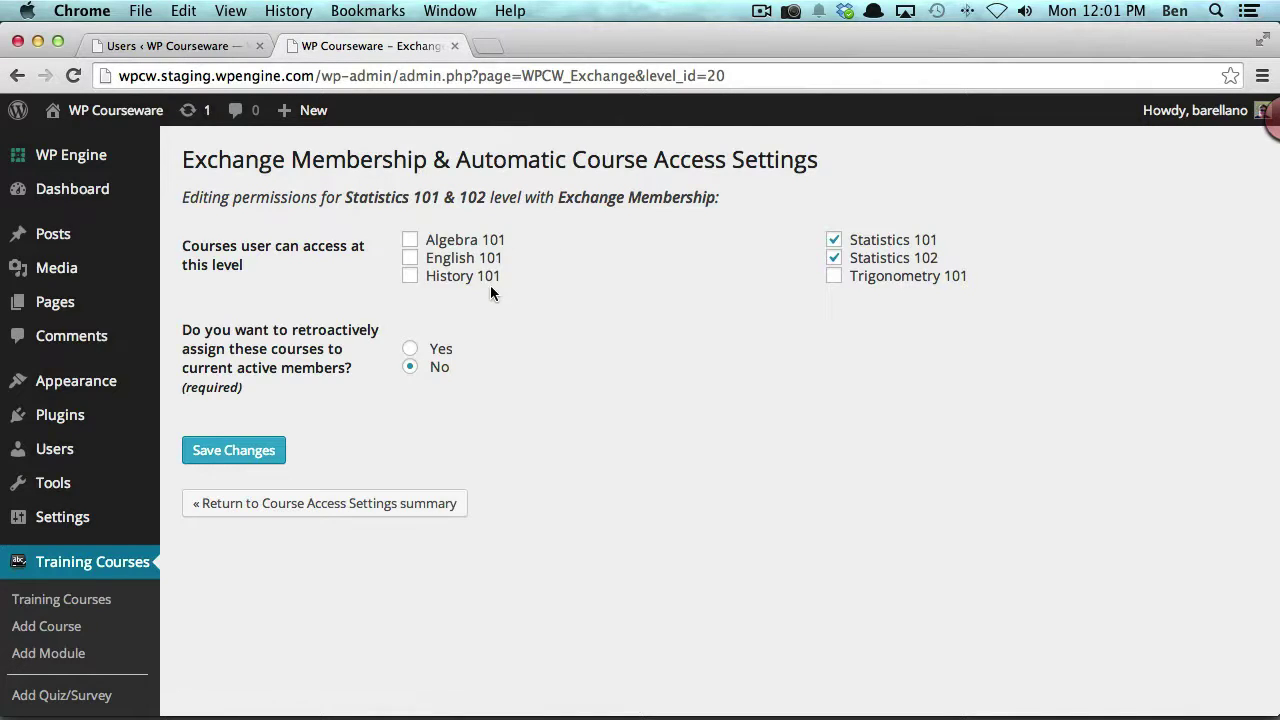
Tick History 101 for the Statistics 101 & 102 level, set retroactive assignment to Yes, and save.
click(411, 277)
click(410, 351)
click(410, 369)
click(410, 348)
click(236, 452)
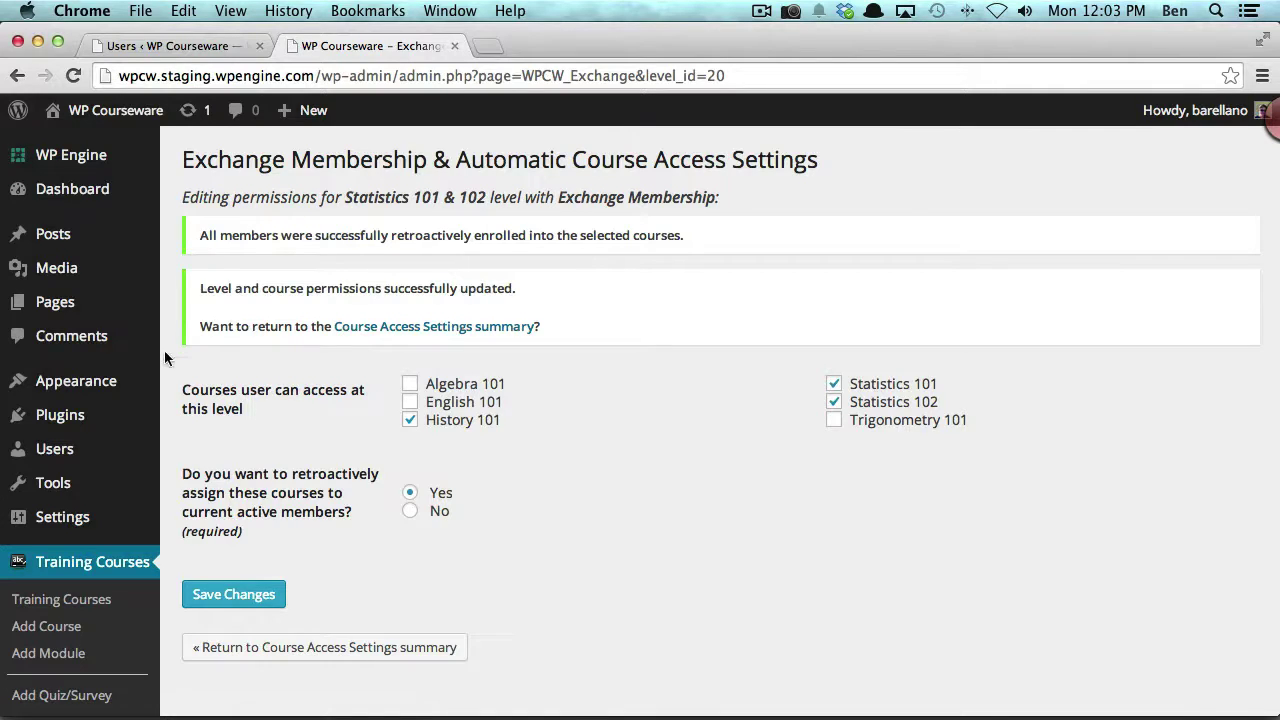
mouse_move(58, 452)
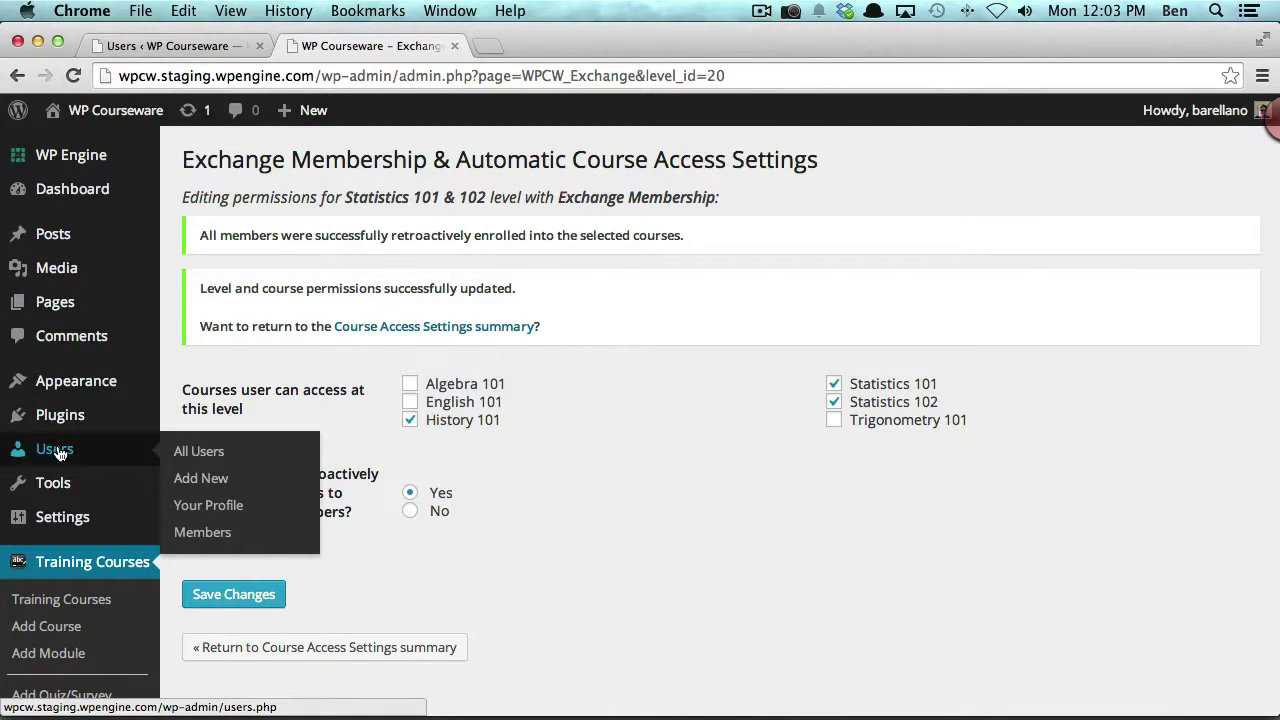
Confirm subscribers now show 0% History 101 progress alongside Statistics 101 and 102.
click(58, 452)
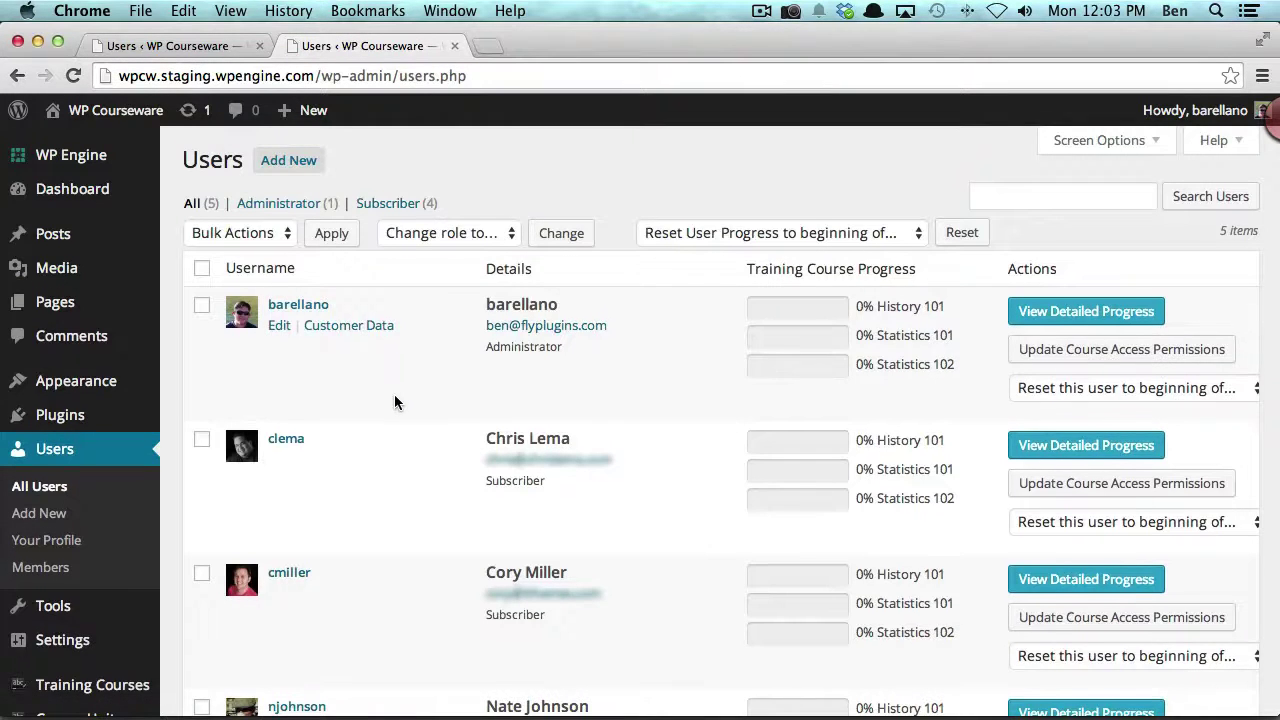
scroll(394, 402, down, 2)
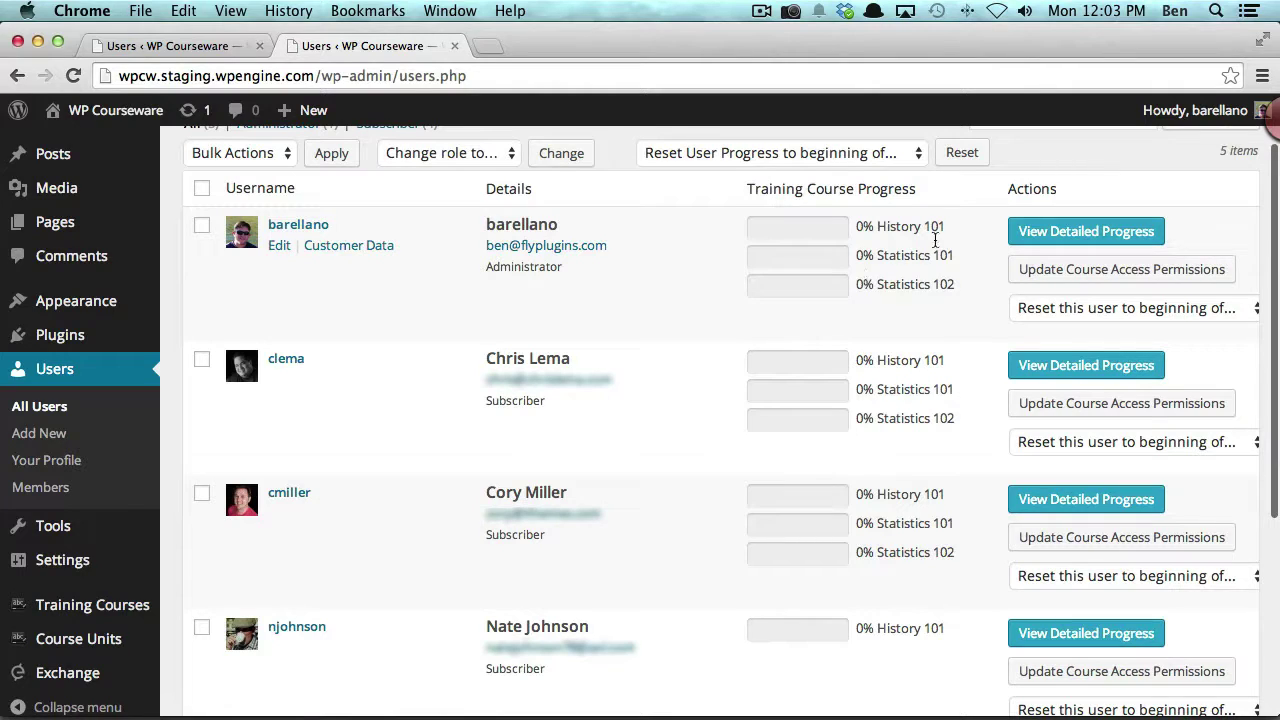
scroll(900, 360, down, 2)
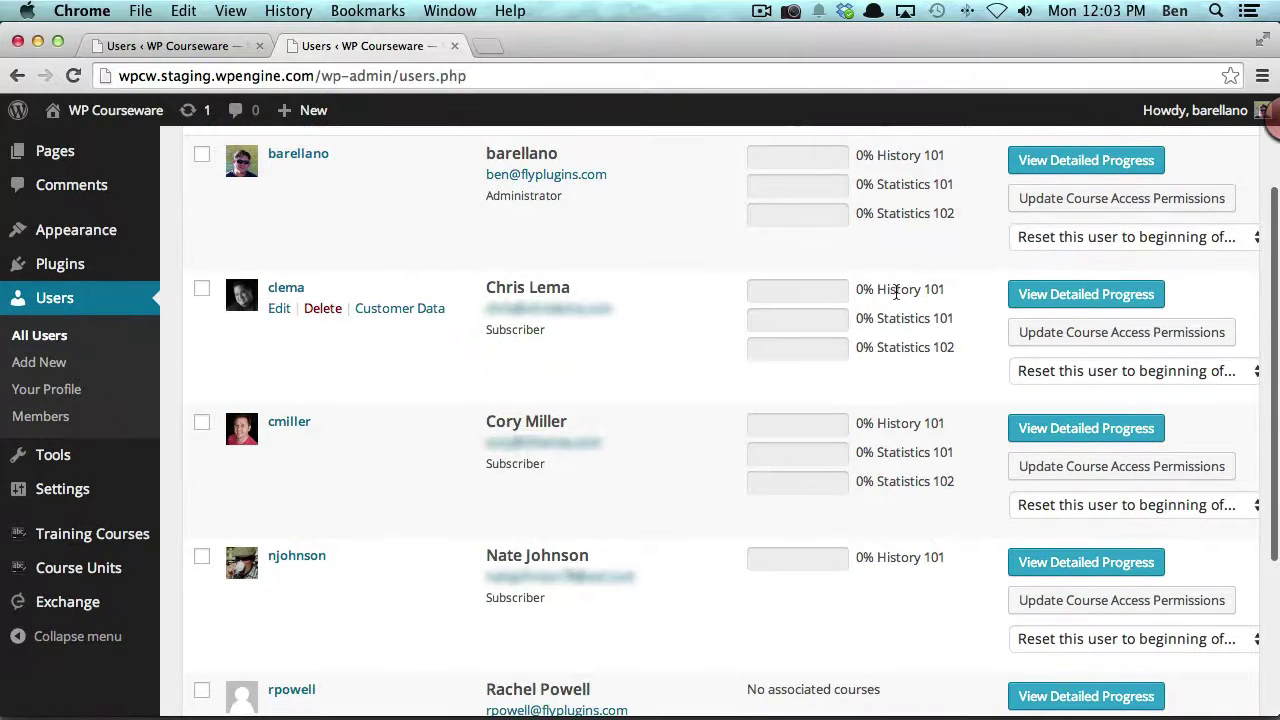